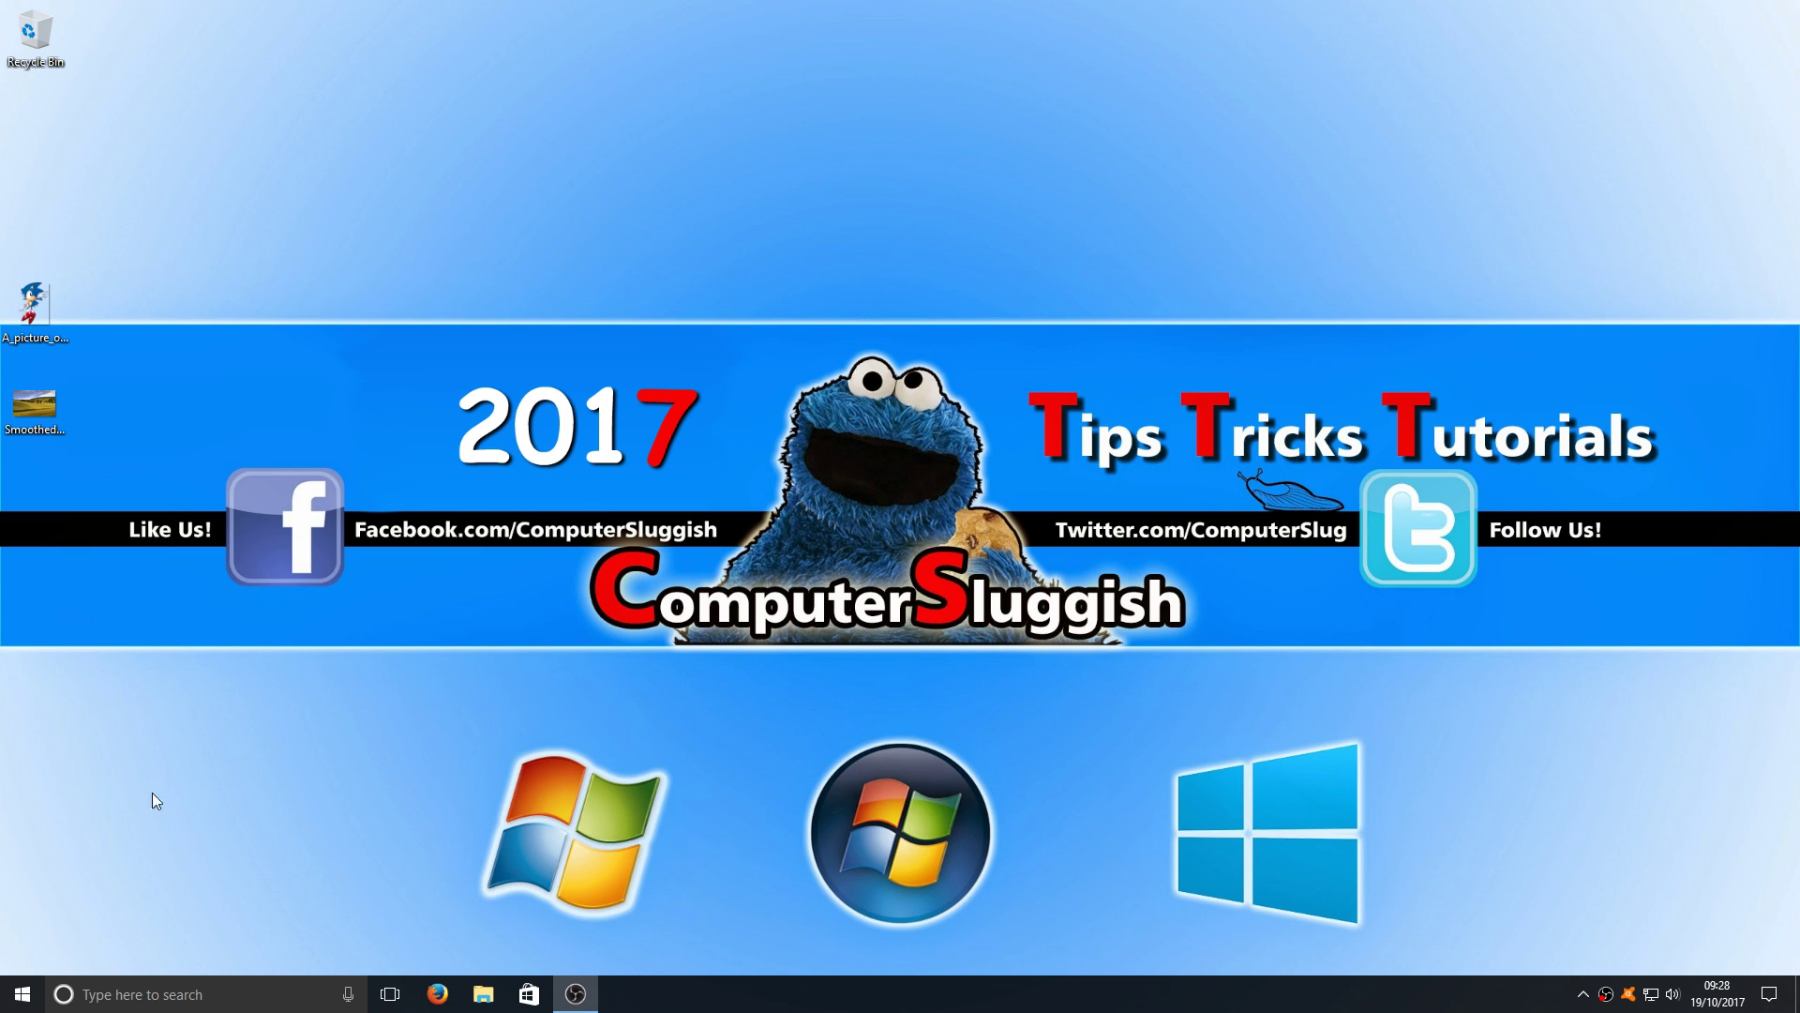
Step: Launch Paint from a Start menu search for 'paint'
click(23, 994)
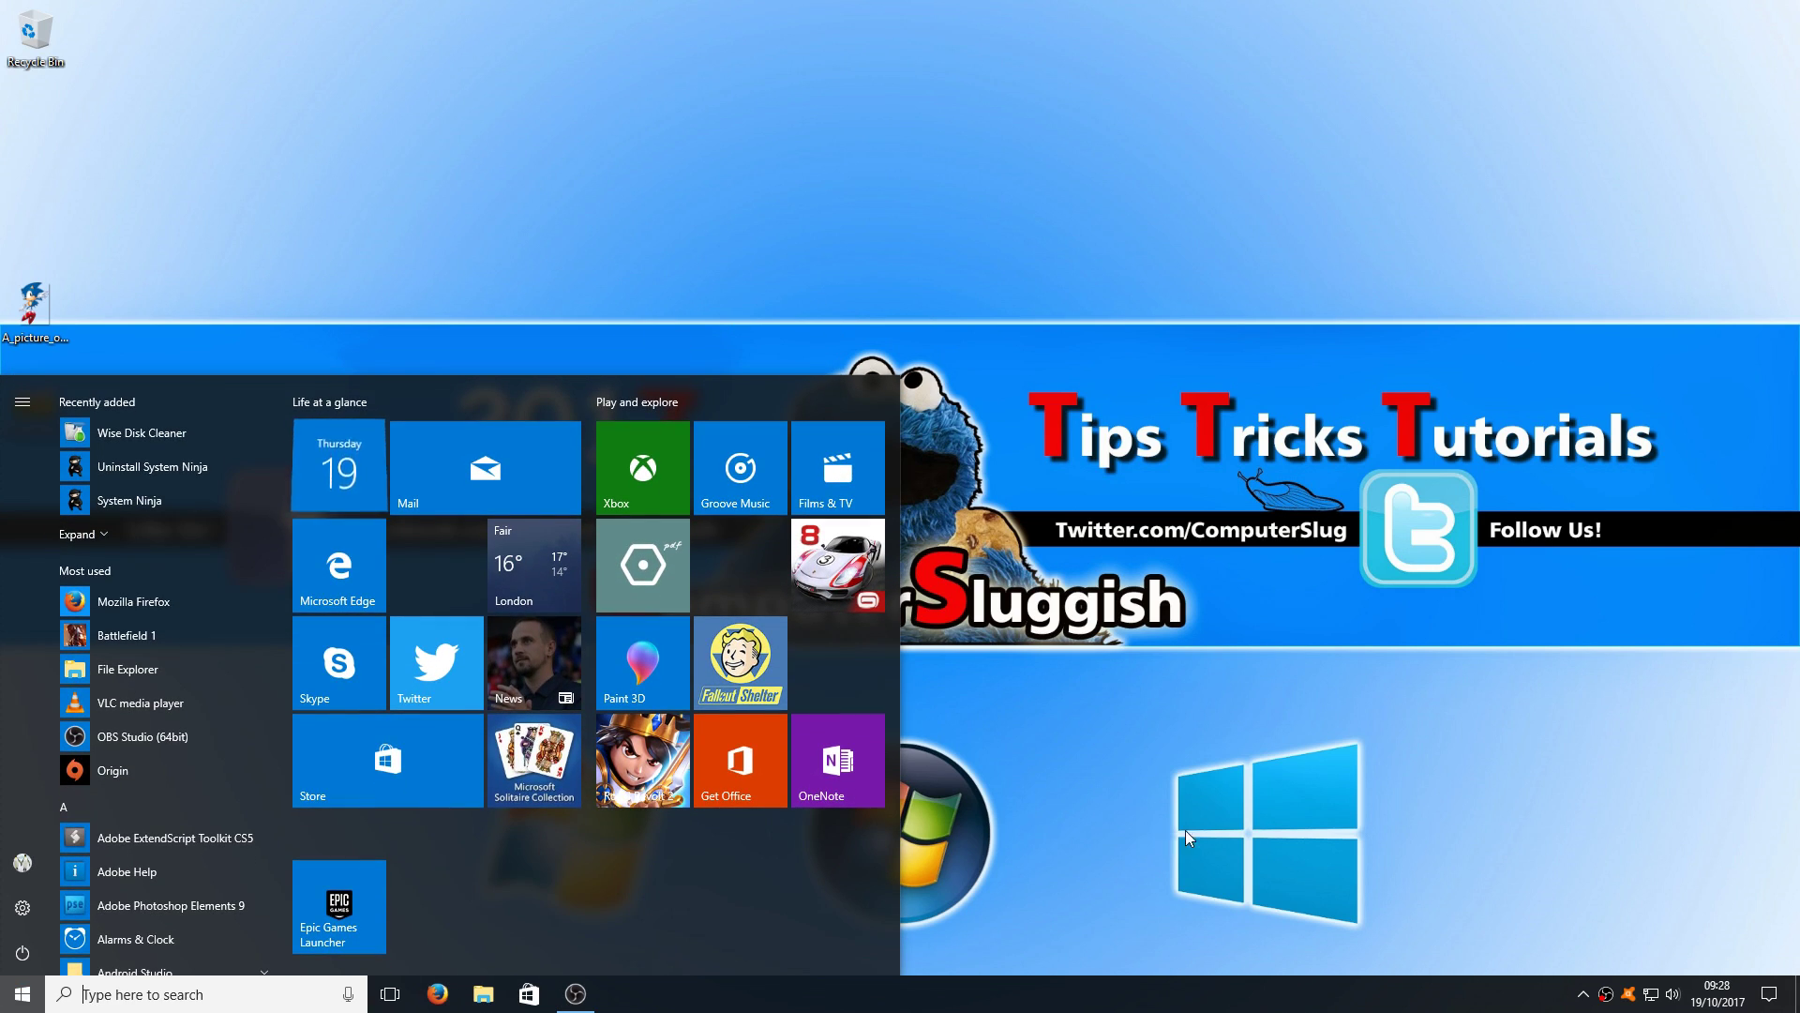
text(paint)
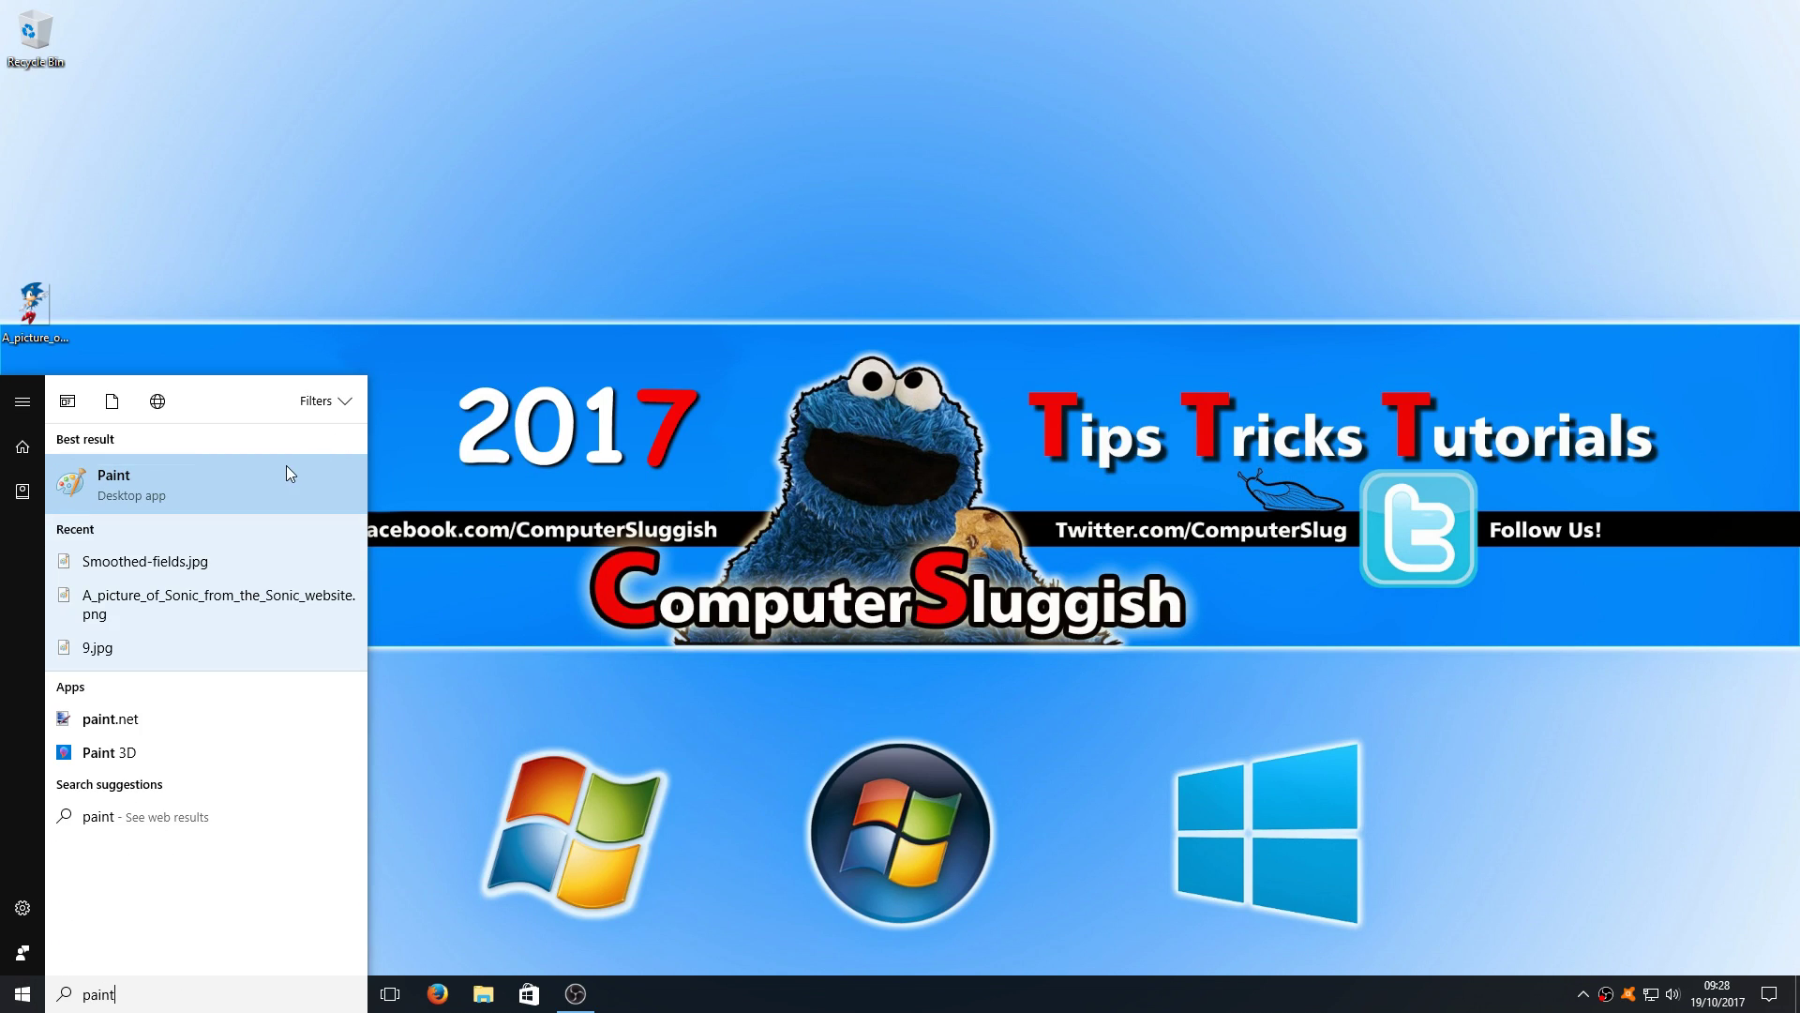
click(285, 468)
Step: Restore the Paint window, narrow it and move it to the upper left, then start another app search
click(1734, 10)
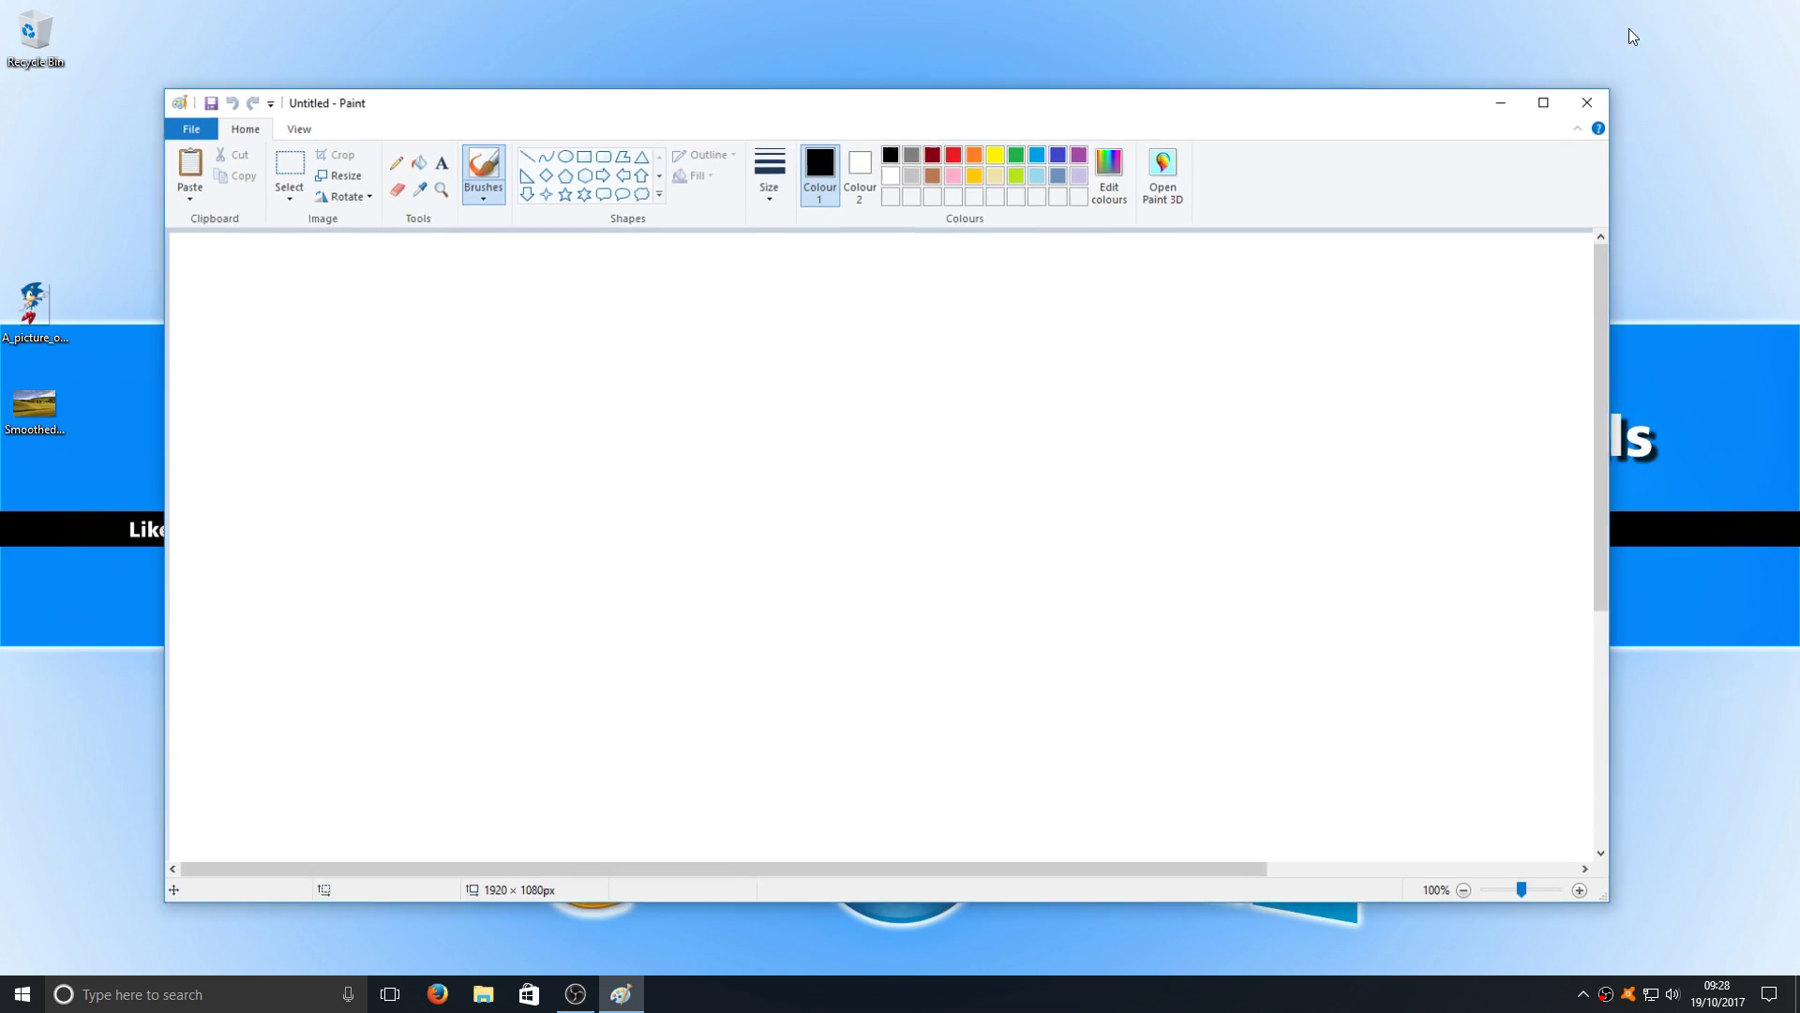
drag(1616, 296, 1247, 299)
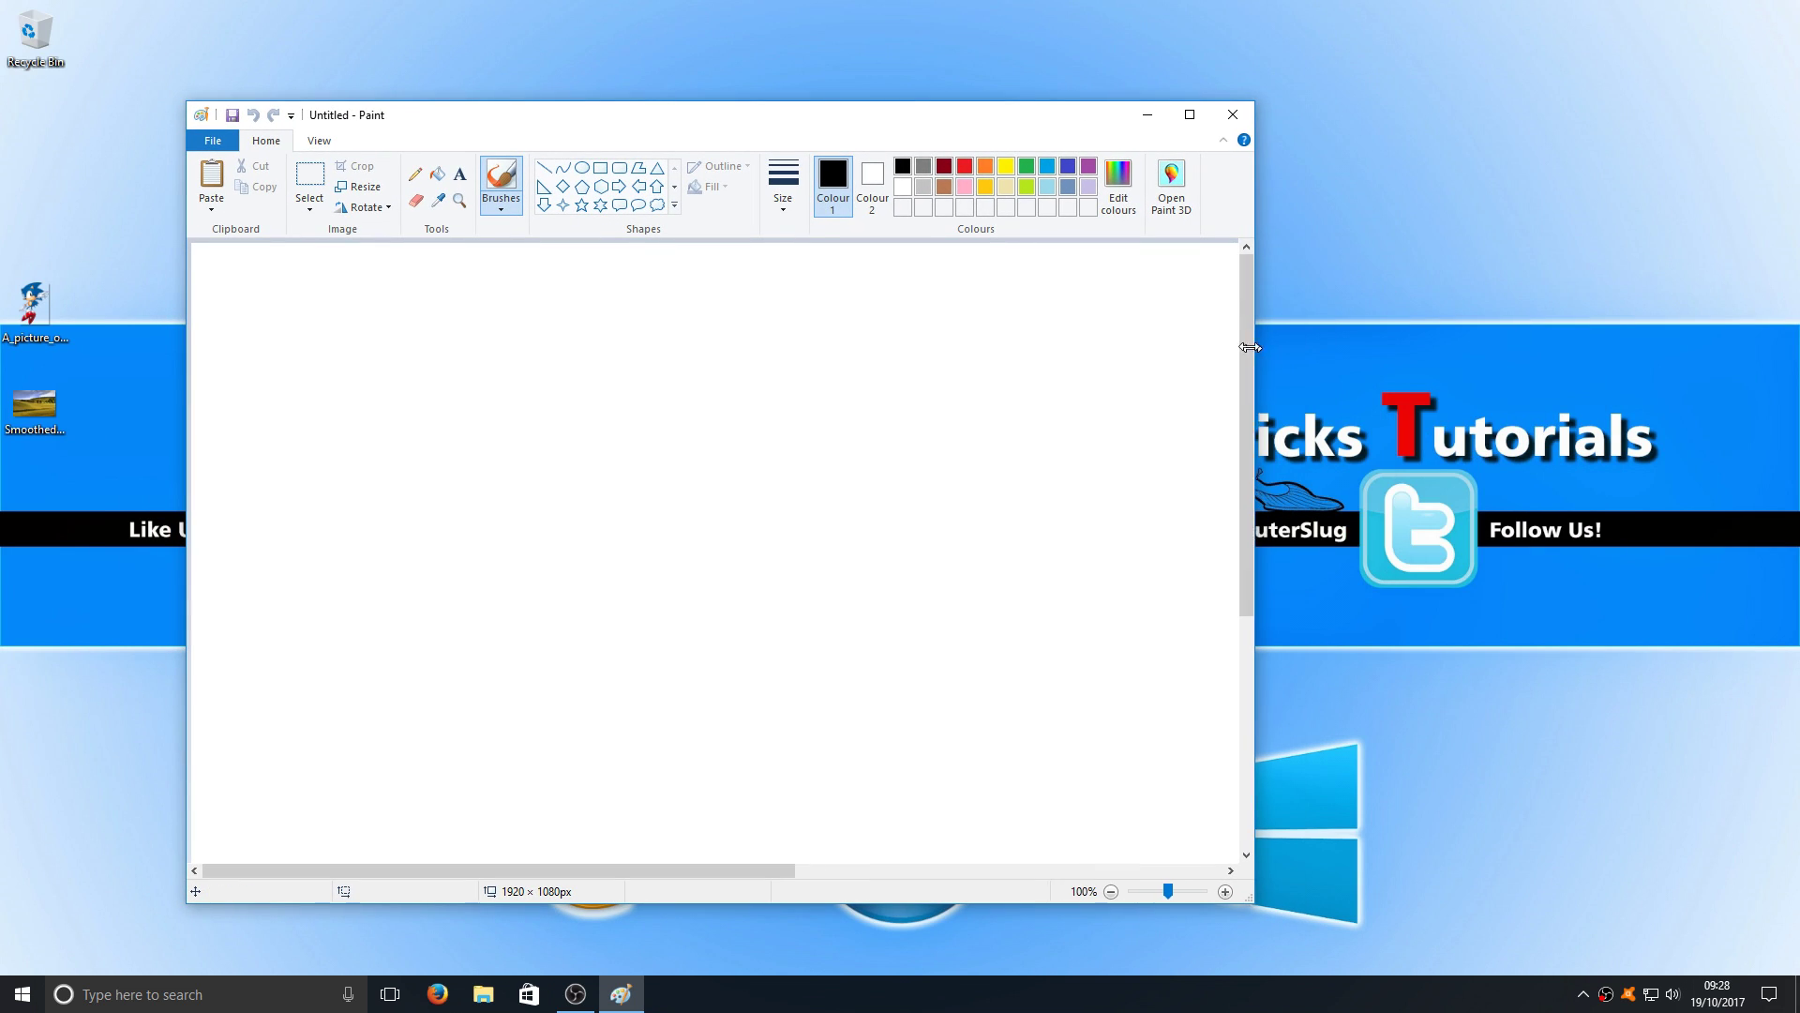
mouse_move(1017, 120)
mouse_down()
mouse_move(708, 128)
mouse_move(842, 98)
mouse_move(698, 93)
mouse_up()
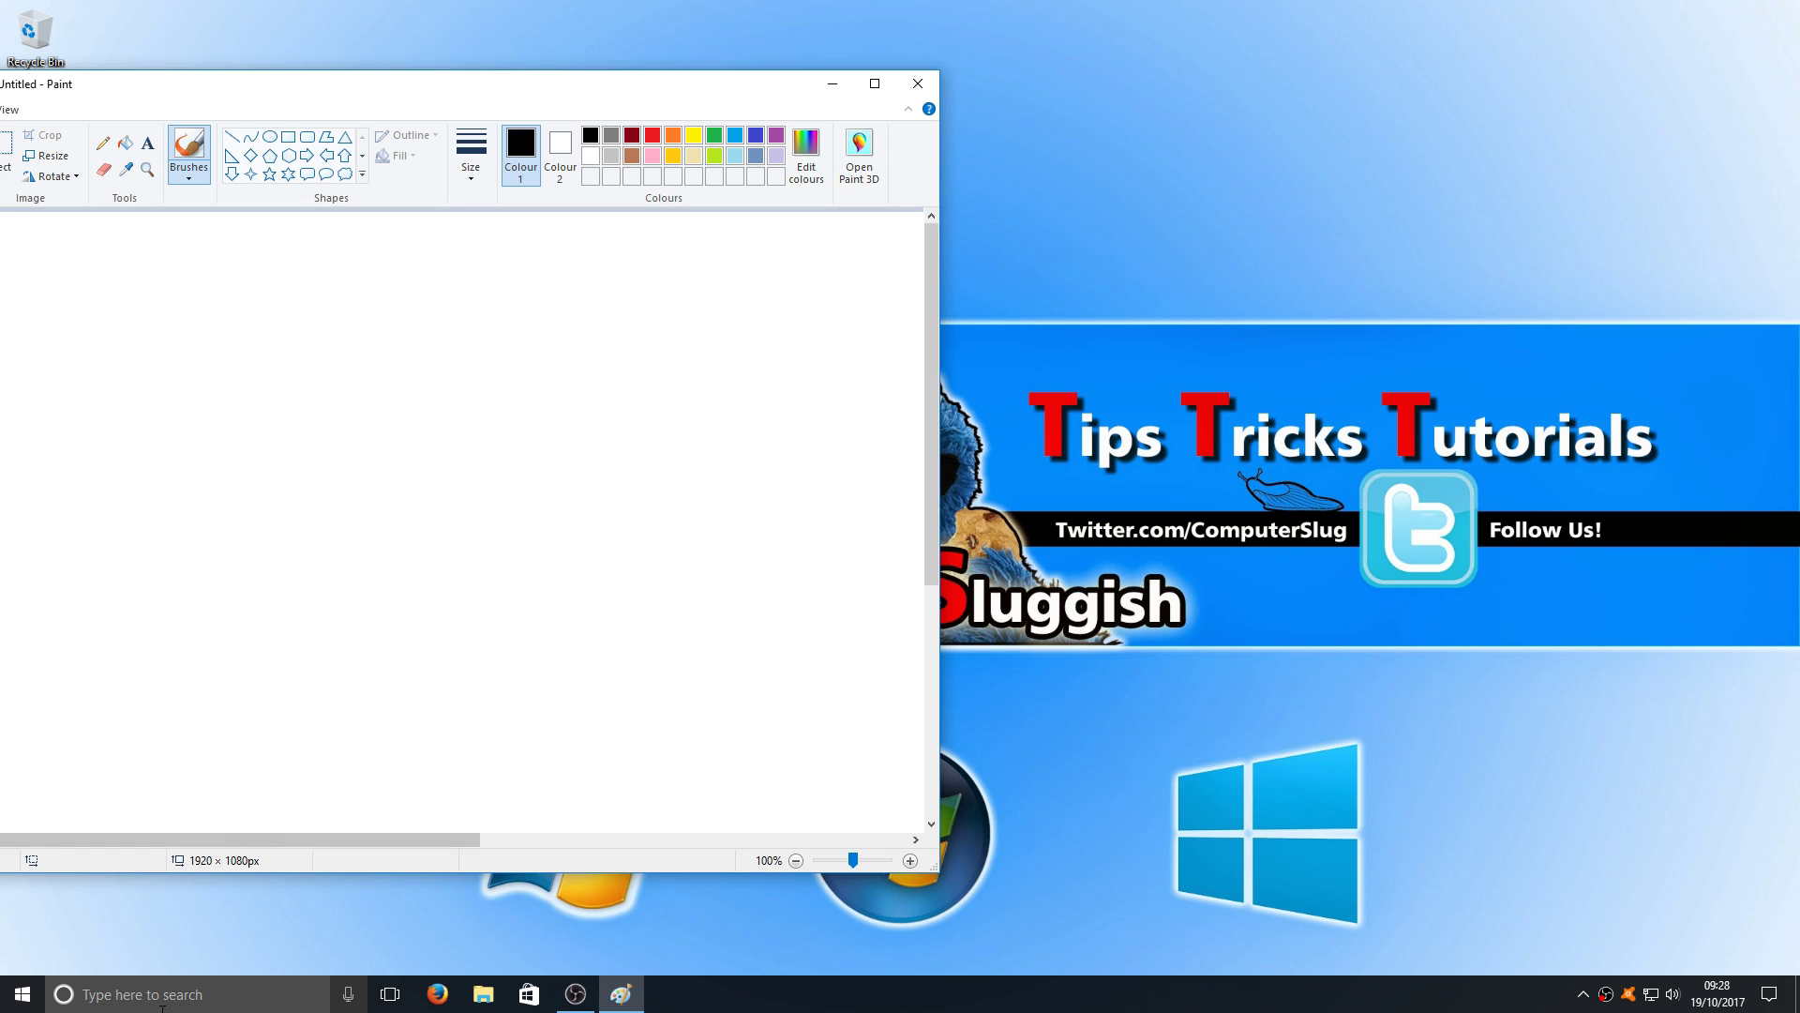
click(188, 993)
Step: Launch a second Paint window, restore it, narrow it and move it right
text(paint)
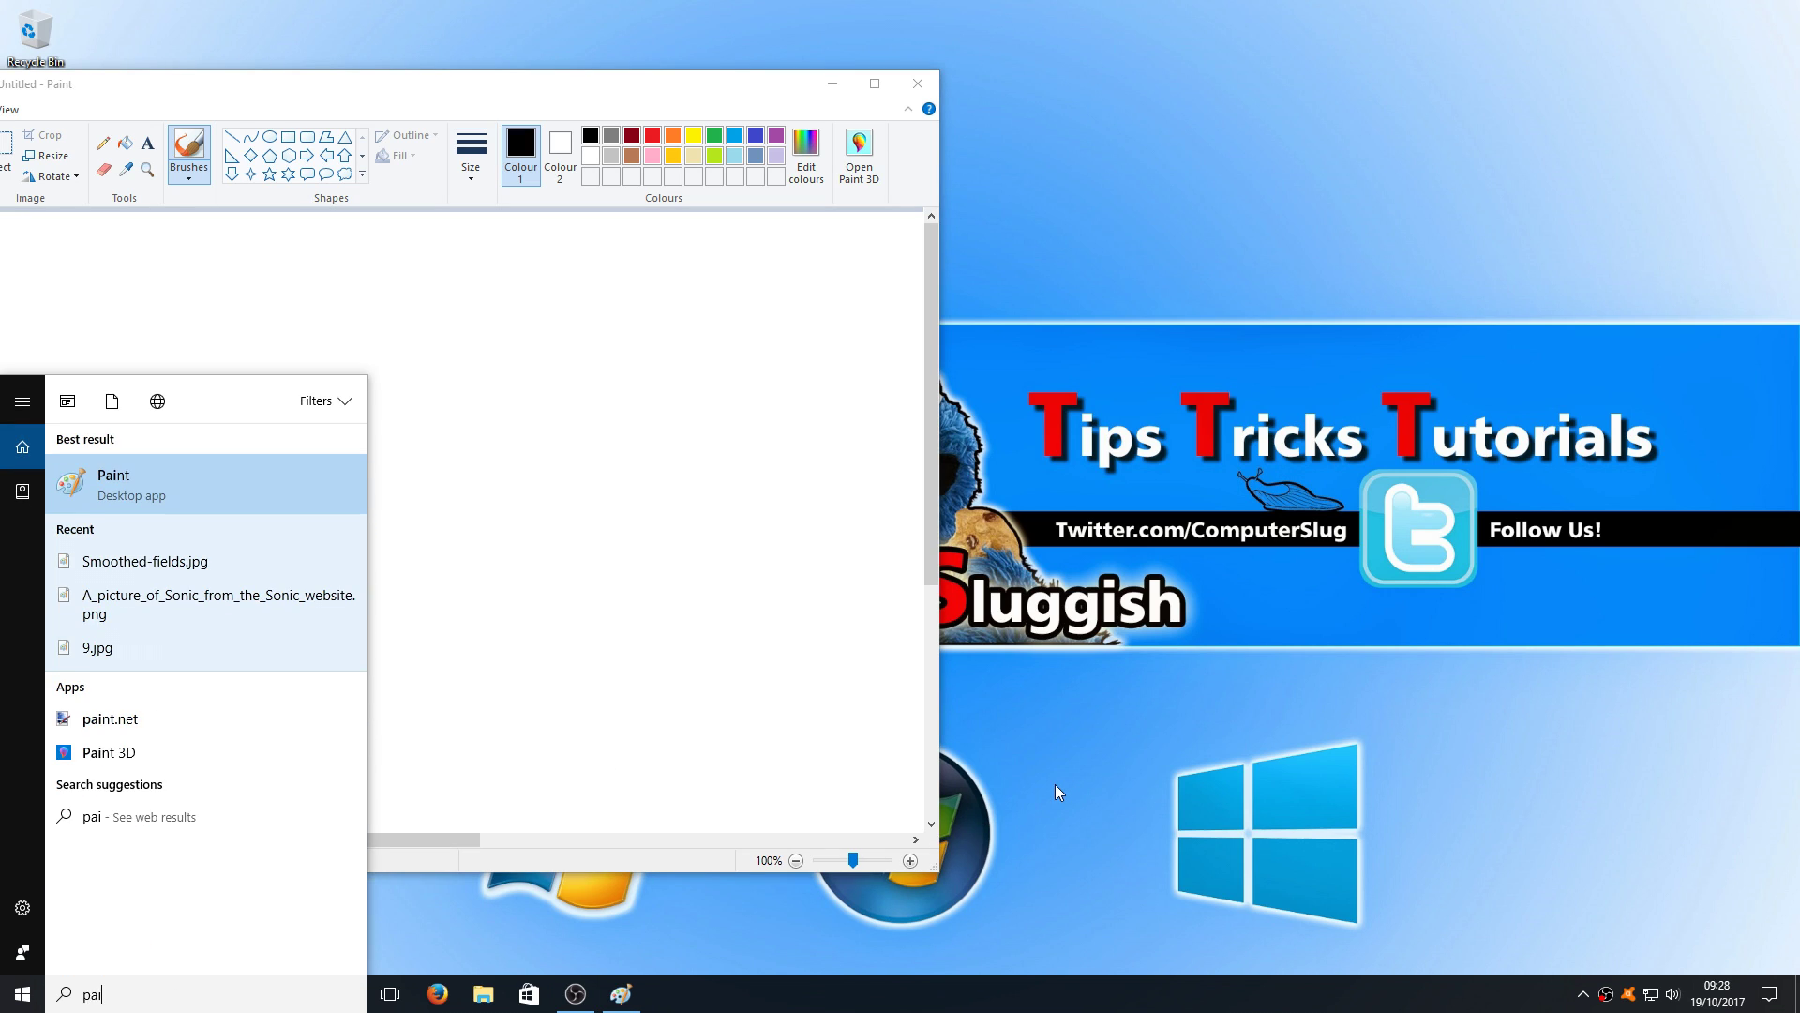
click(227, 488)
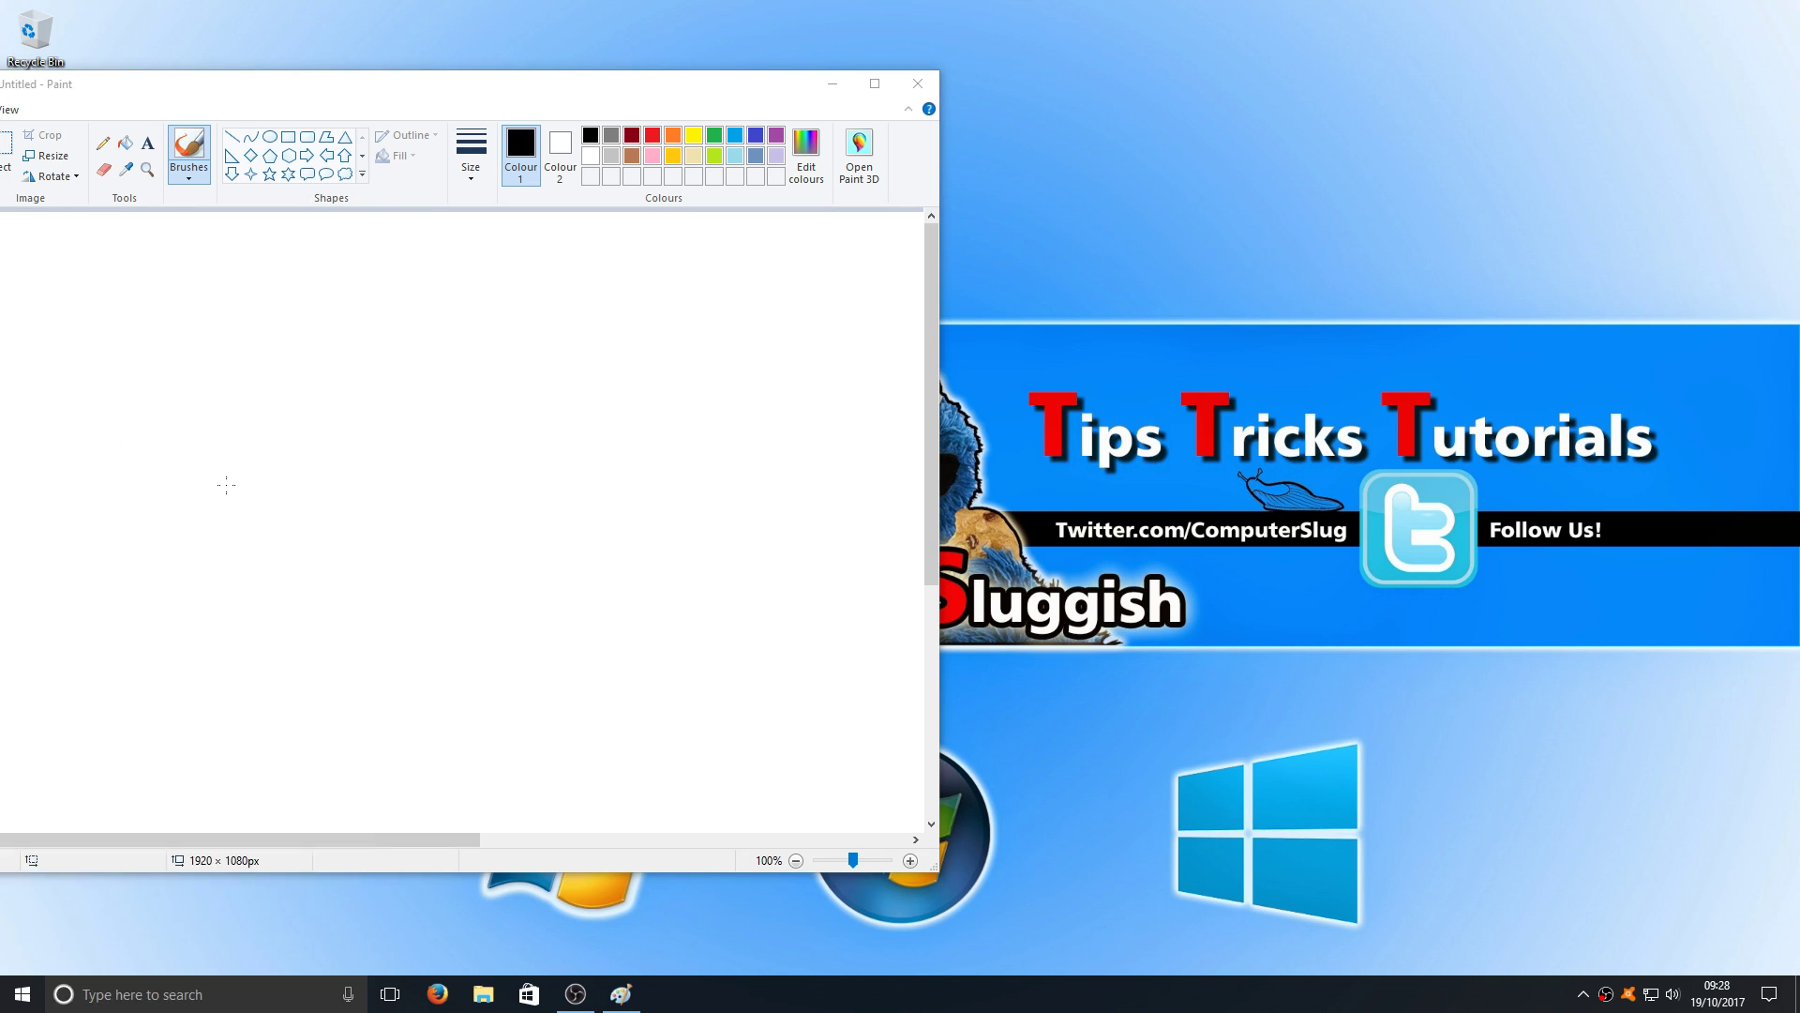
double_click(633, 14)
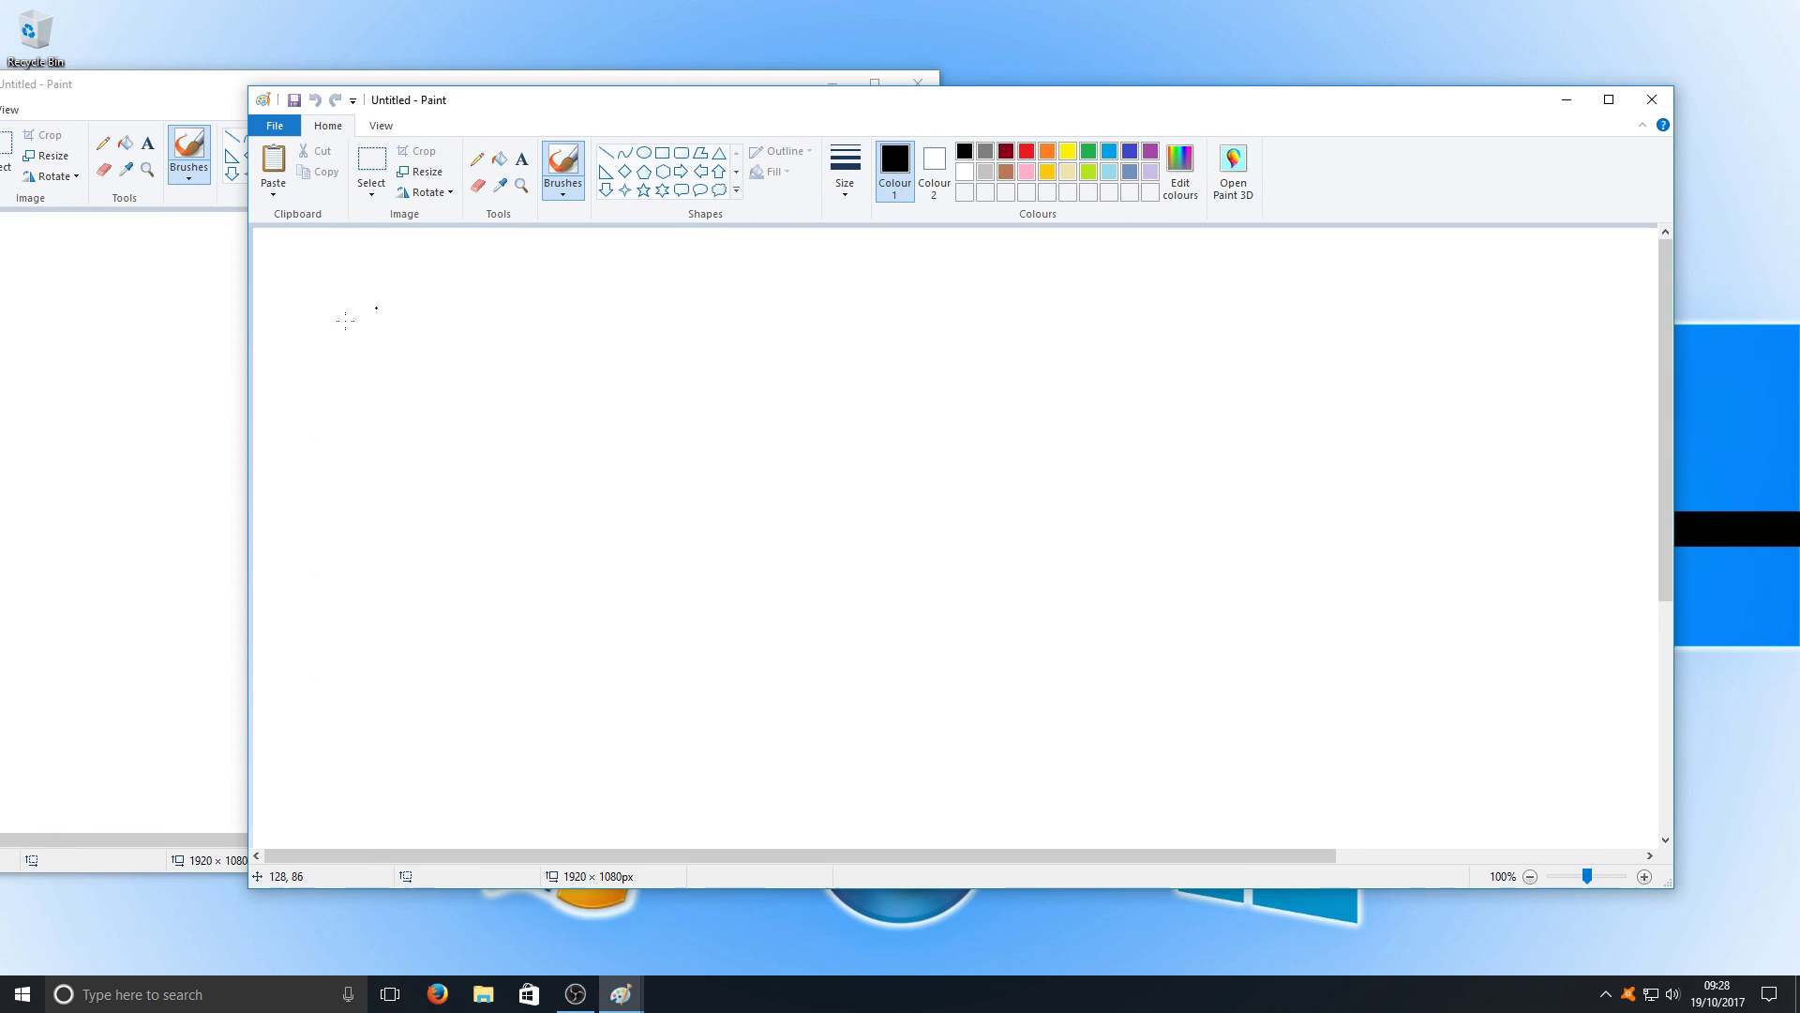
drag(249, 375, 957, 377)
mouse_move(1197, 114)
mouse_down()
mouse_move(1360, 121)
mouse_move(1310, 23)
mouse_move(1270, 84)
mouse_move(1302, 37)
mouse_up()
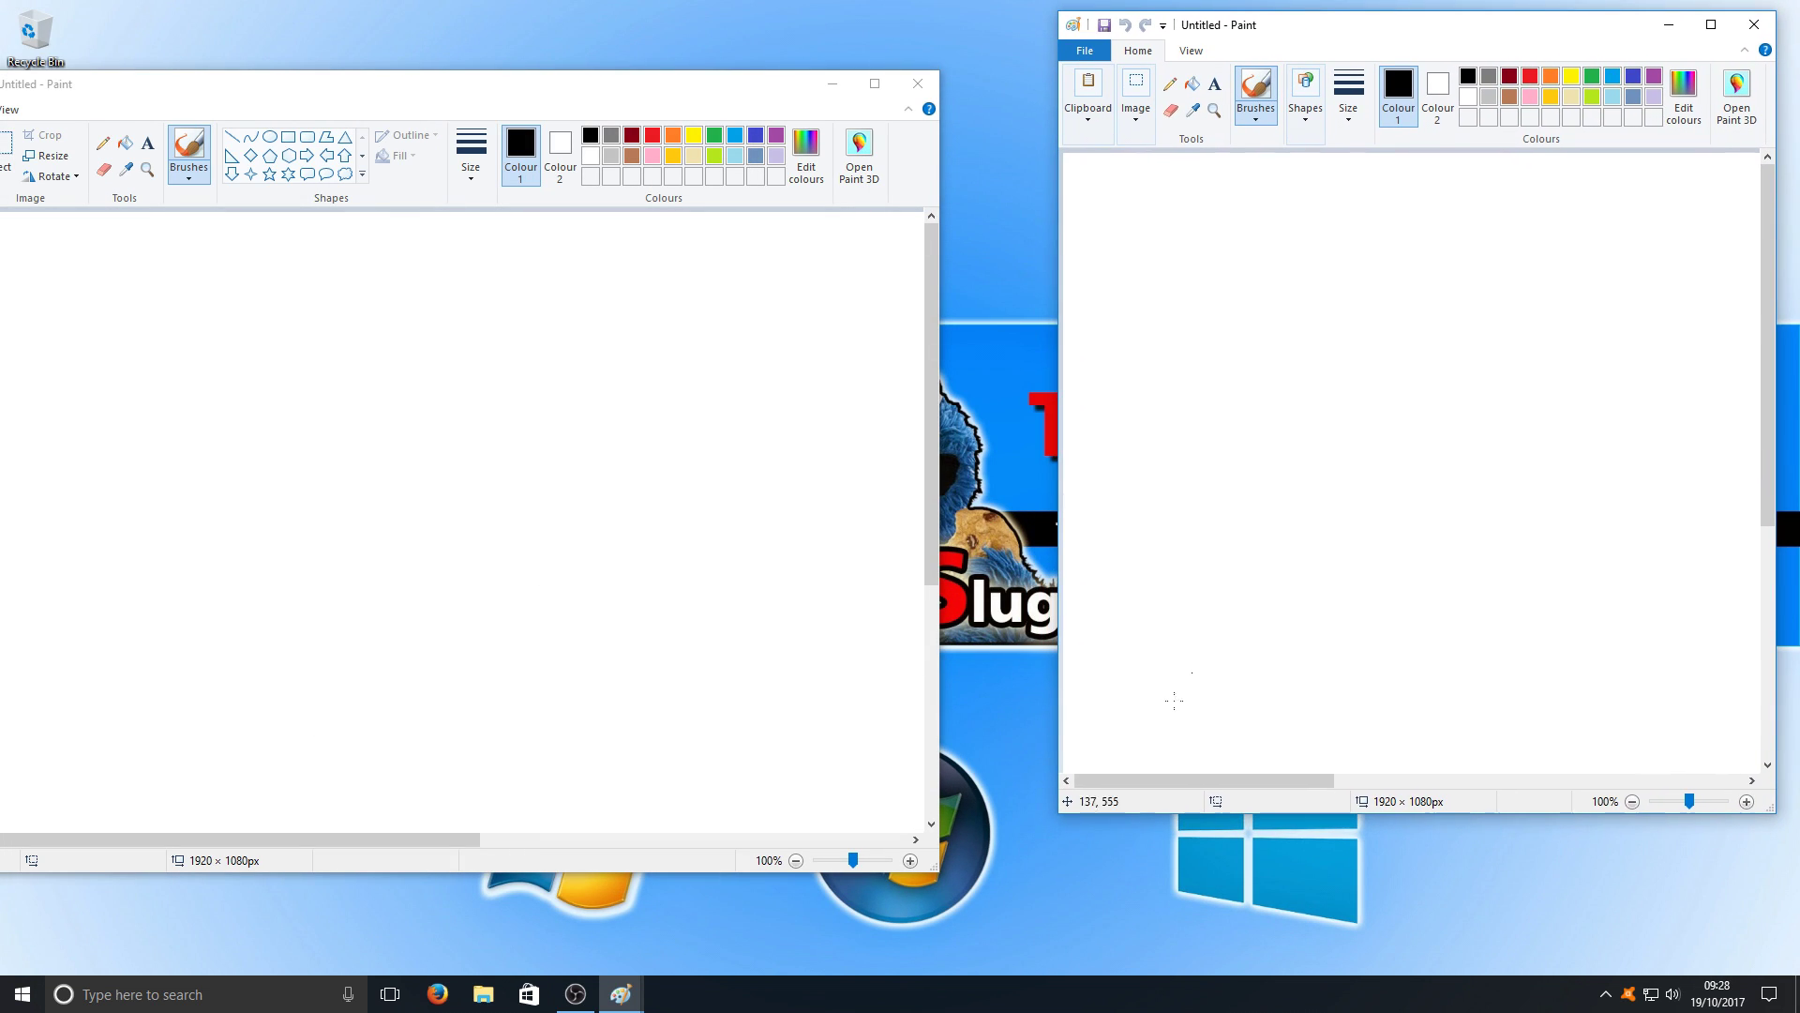
Step: Resize and reposition both Paint windows so they tile left and right
drag(1059, 816, 980, 957)
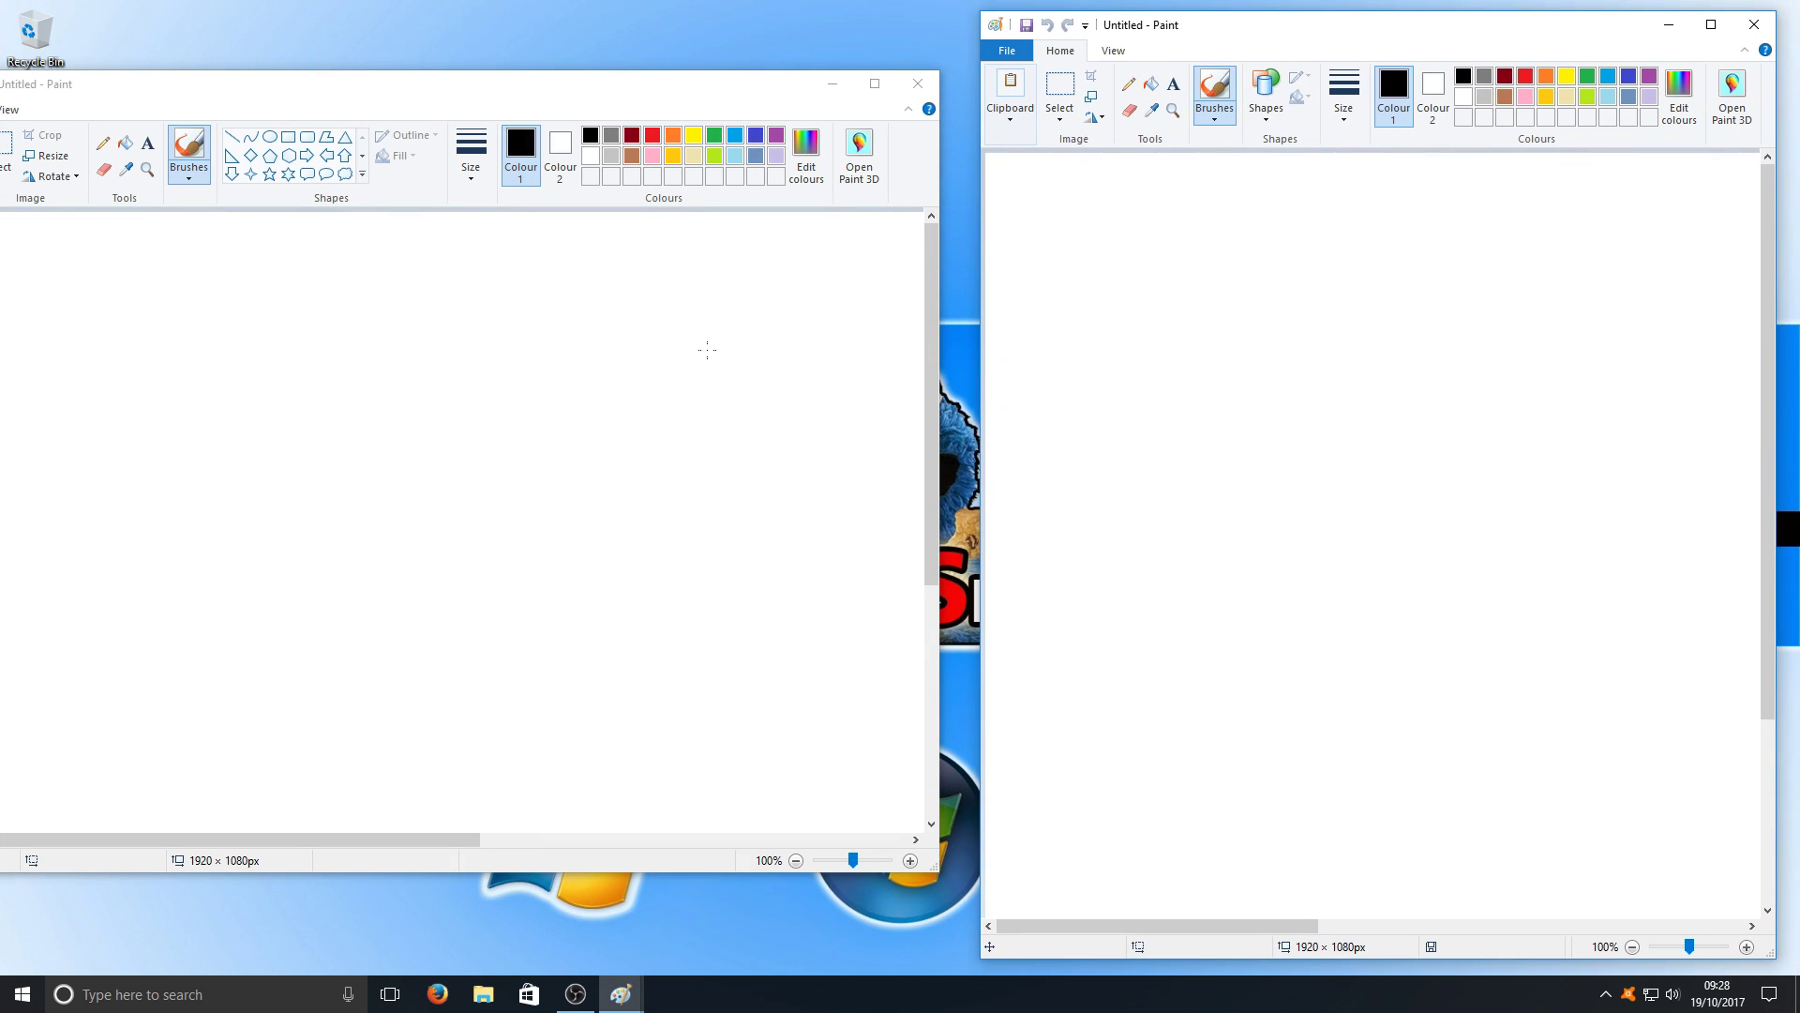
mouse_move(410, 95)
mouse_down()
mouse_move(546, 56)
mouse_move(549, 36)
mouse_up()
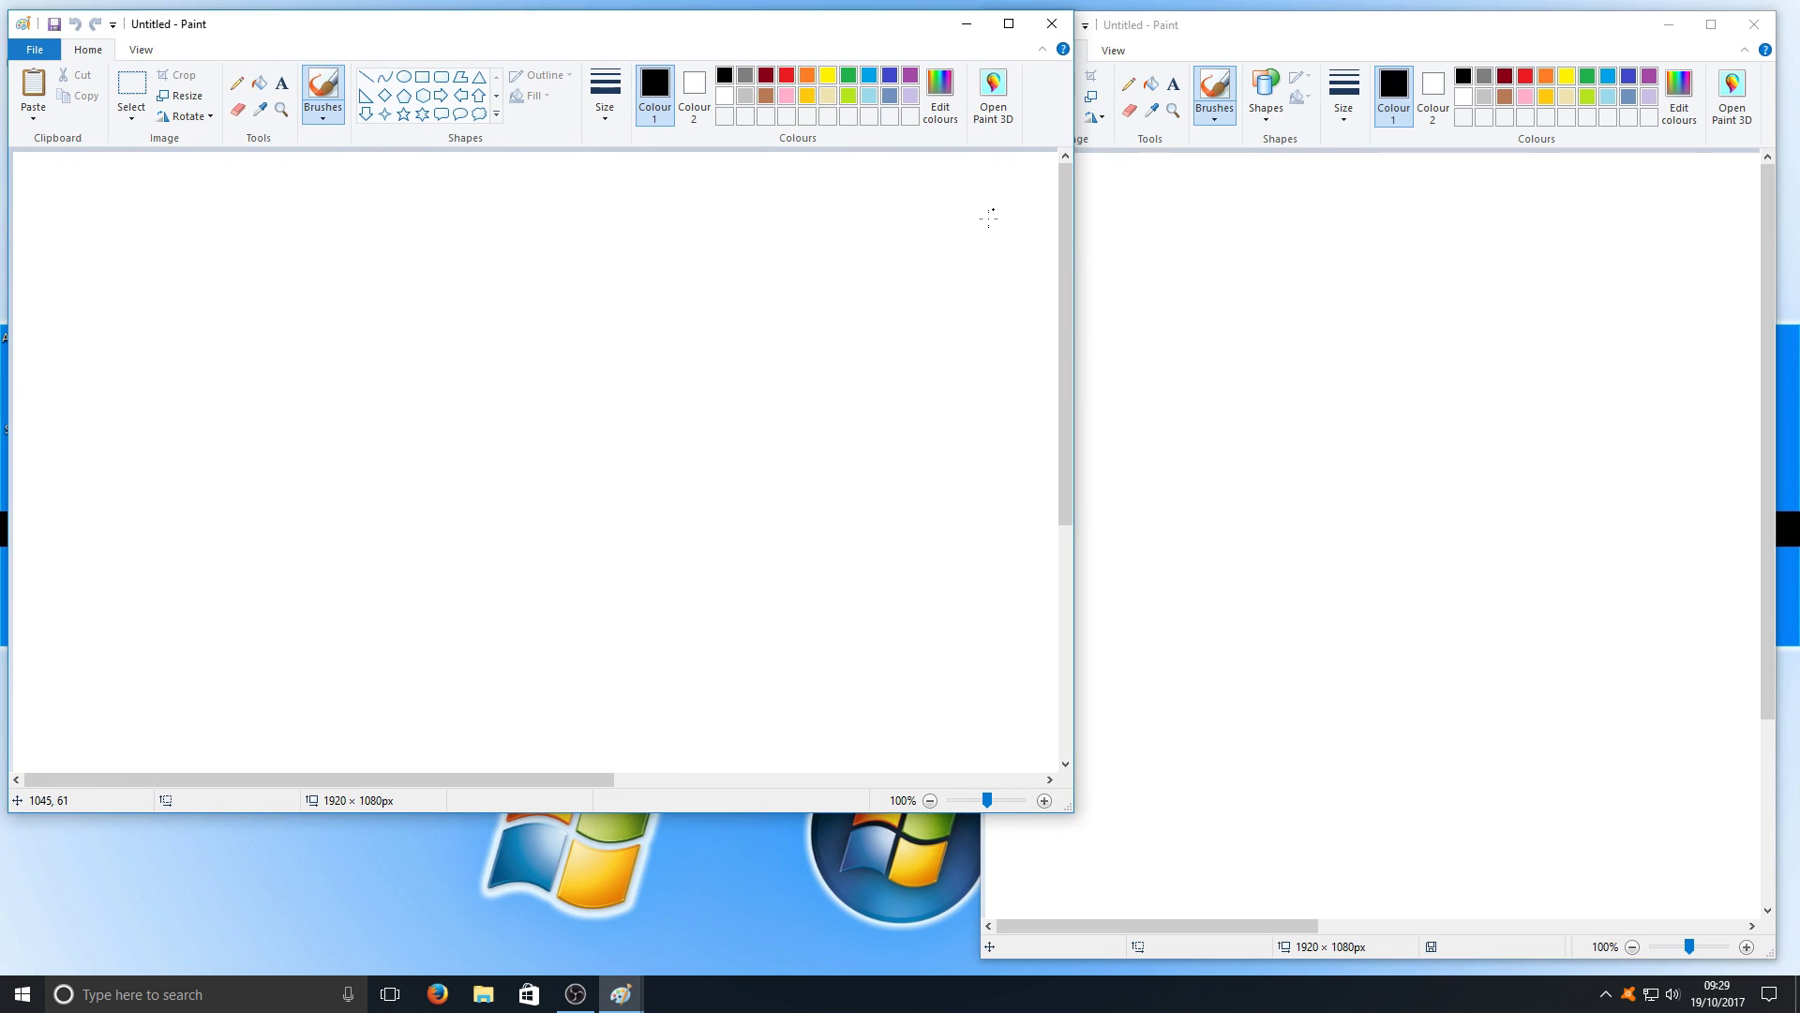
mouse_move(1078, 294)
mouse_down()
mouse_move(902, 297)
mouse_move(947, 297)
mouse_up()
drag(660, 812, 659, 964)
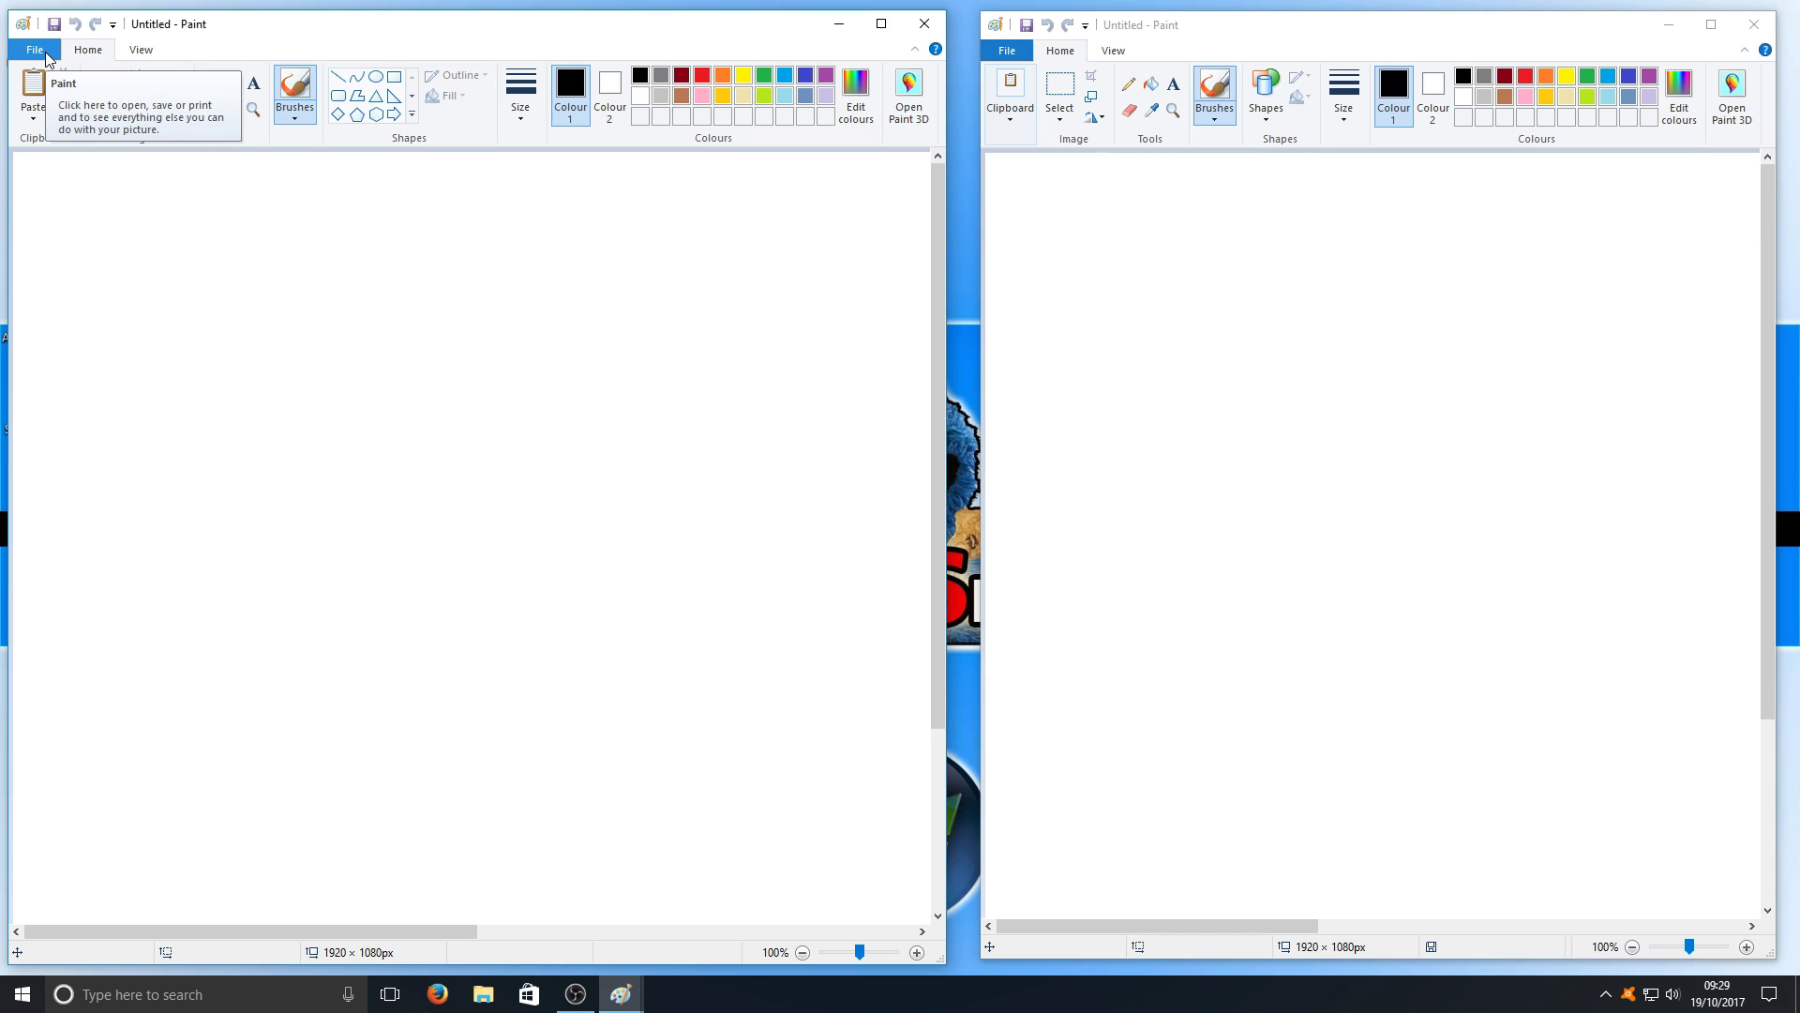
Step: Open Smoothed-fields.jpg from the Desktop in the left Paint window
click(46, 58)
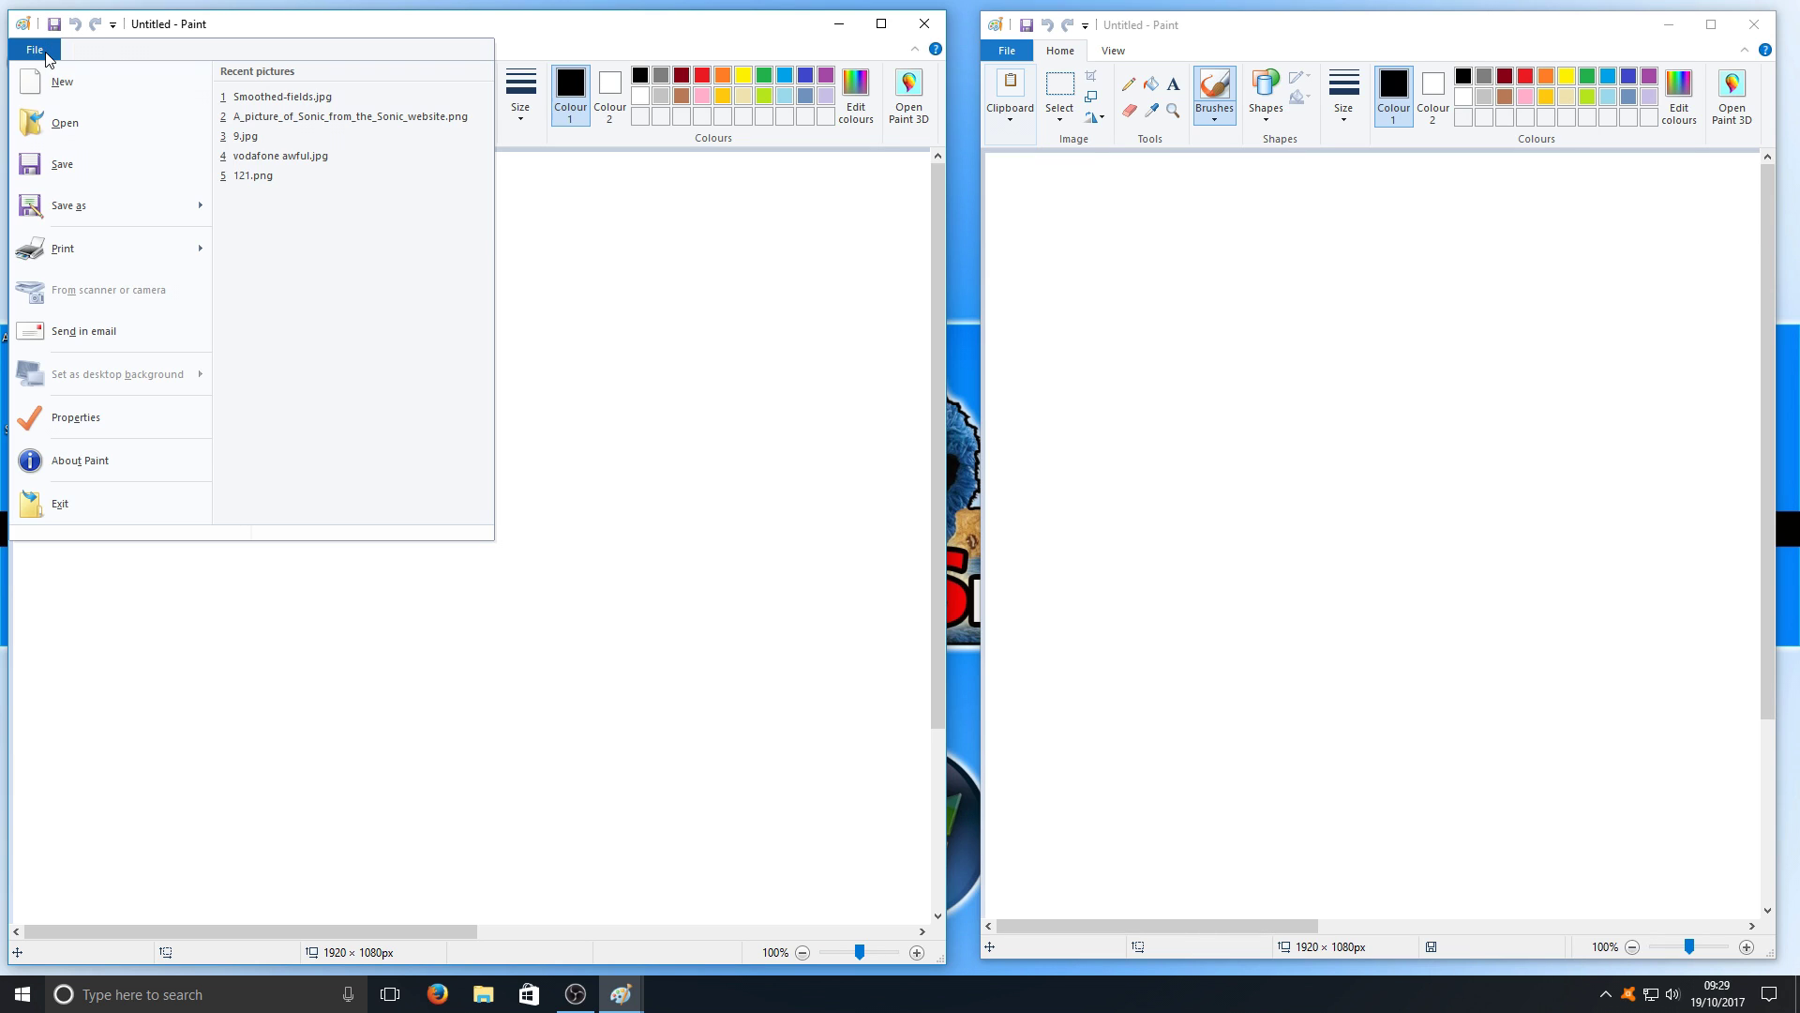
click(89, 135)
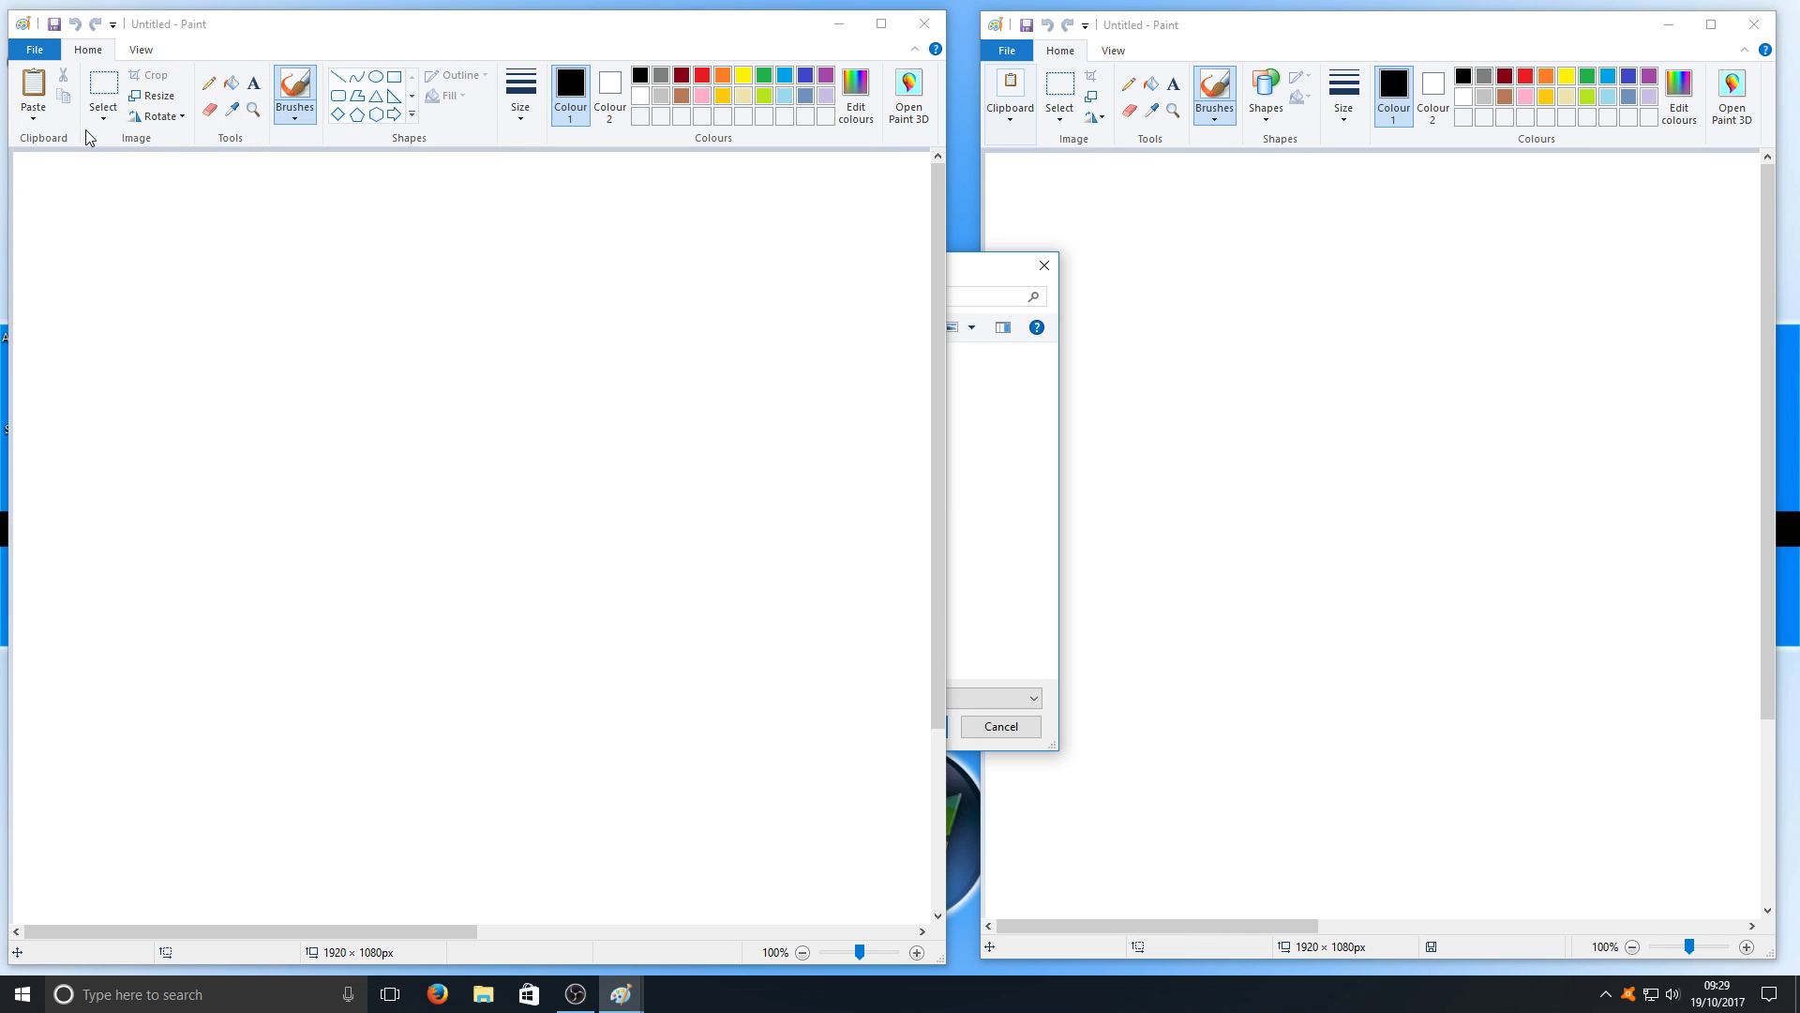
mouse_move(1413, 316)
mouse_down()
mouse_move(1655, 169)
mouse_move(1796, 146)
mouse_move(1426, 153)
mouse_move(1770, 148)
mouse_move(1455, 161)
mouse_move(1261, 215)
mouse_move(1071, 231)
mouse_move(1644, 274)
mouse_move(1744, 199)
mouse_move(1749, 148)
mouse_move(1729, 155)
mouse_up()
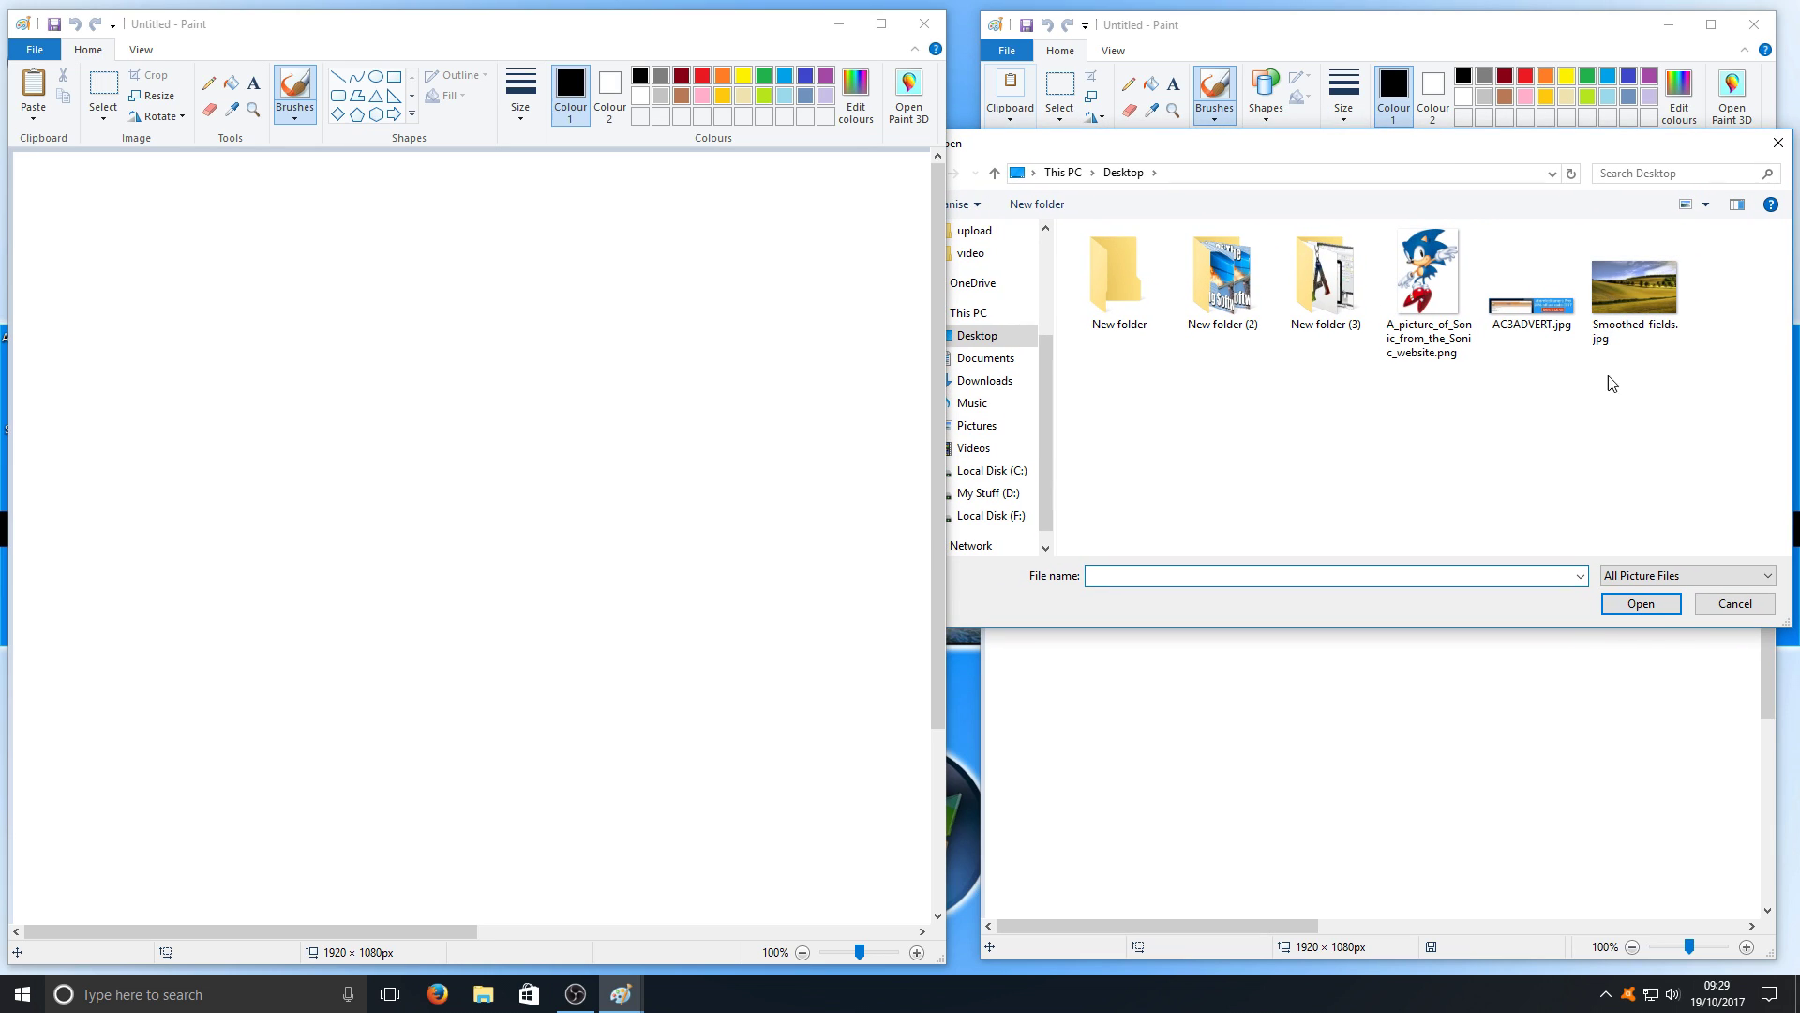
click(1640, 285)
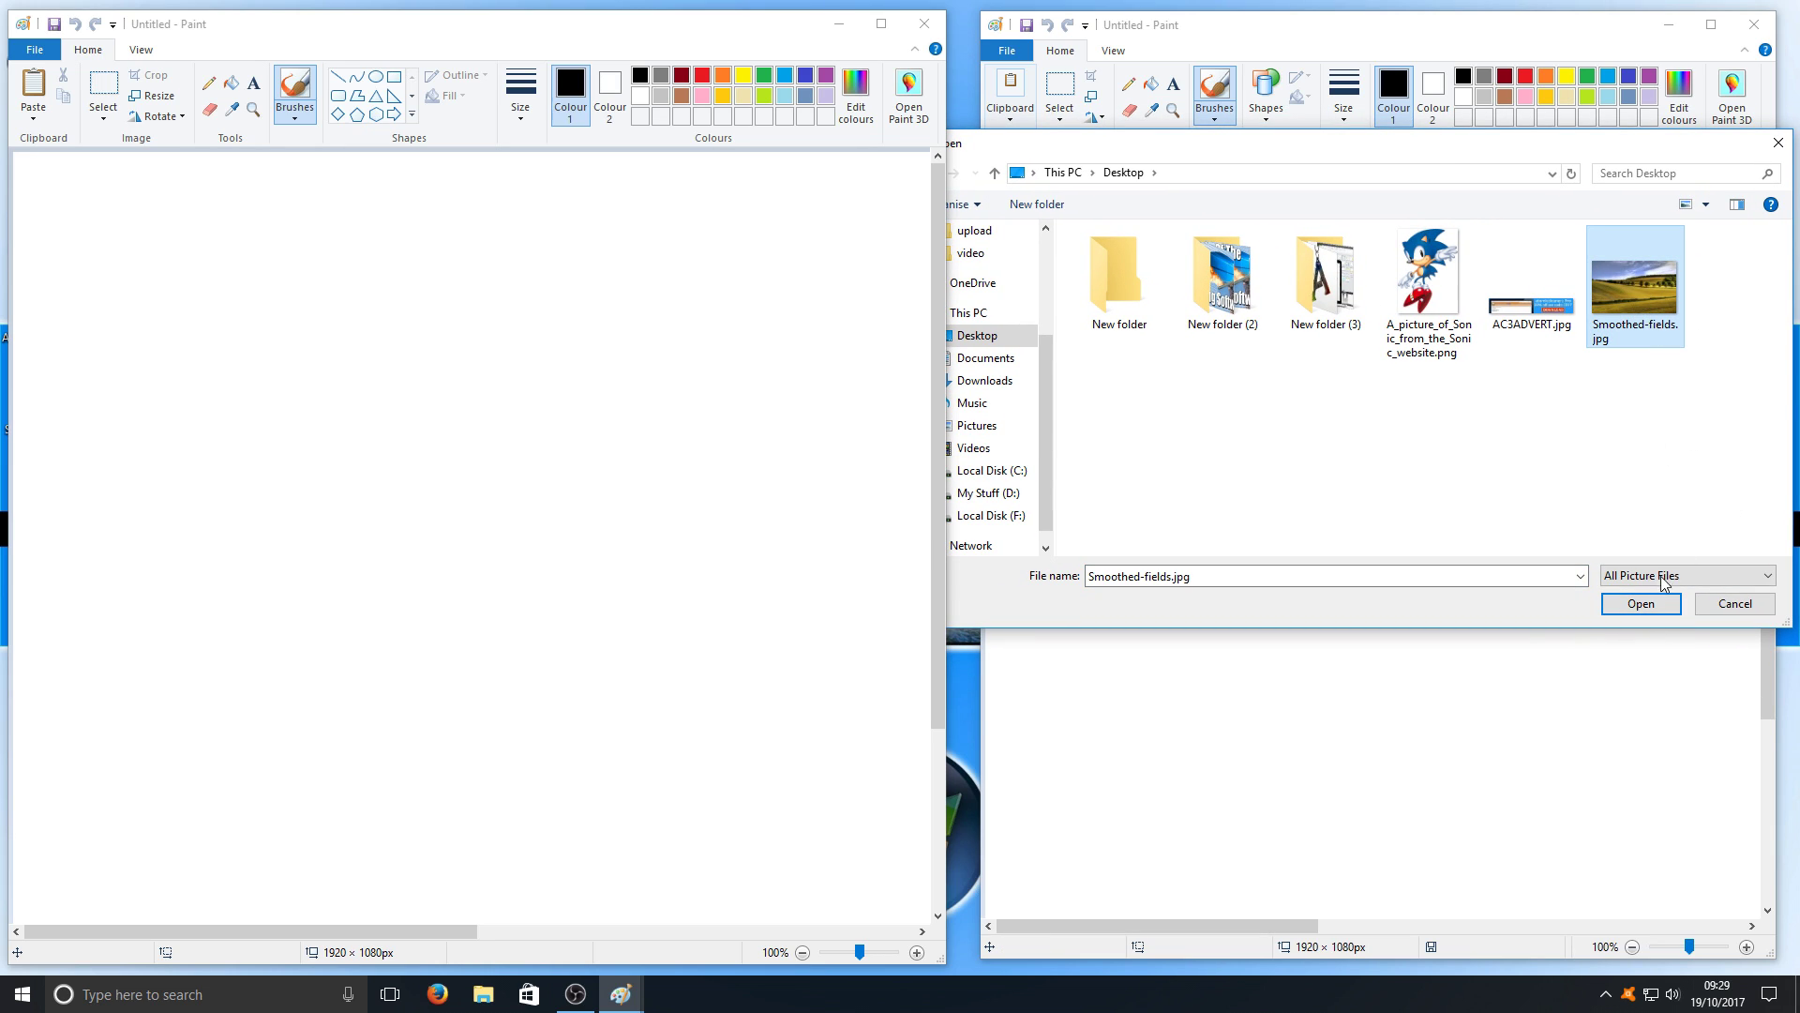
click(1641, 604)
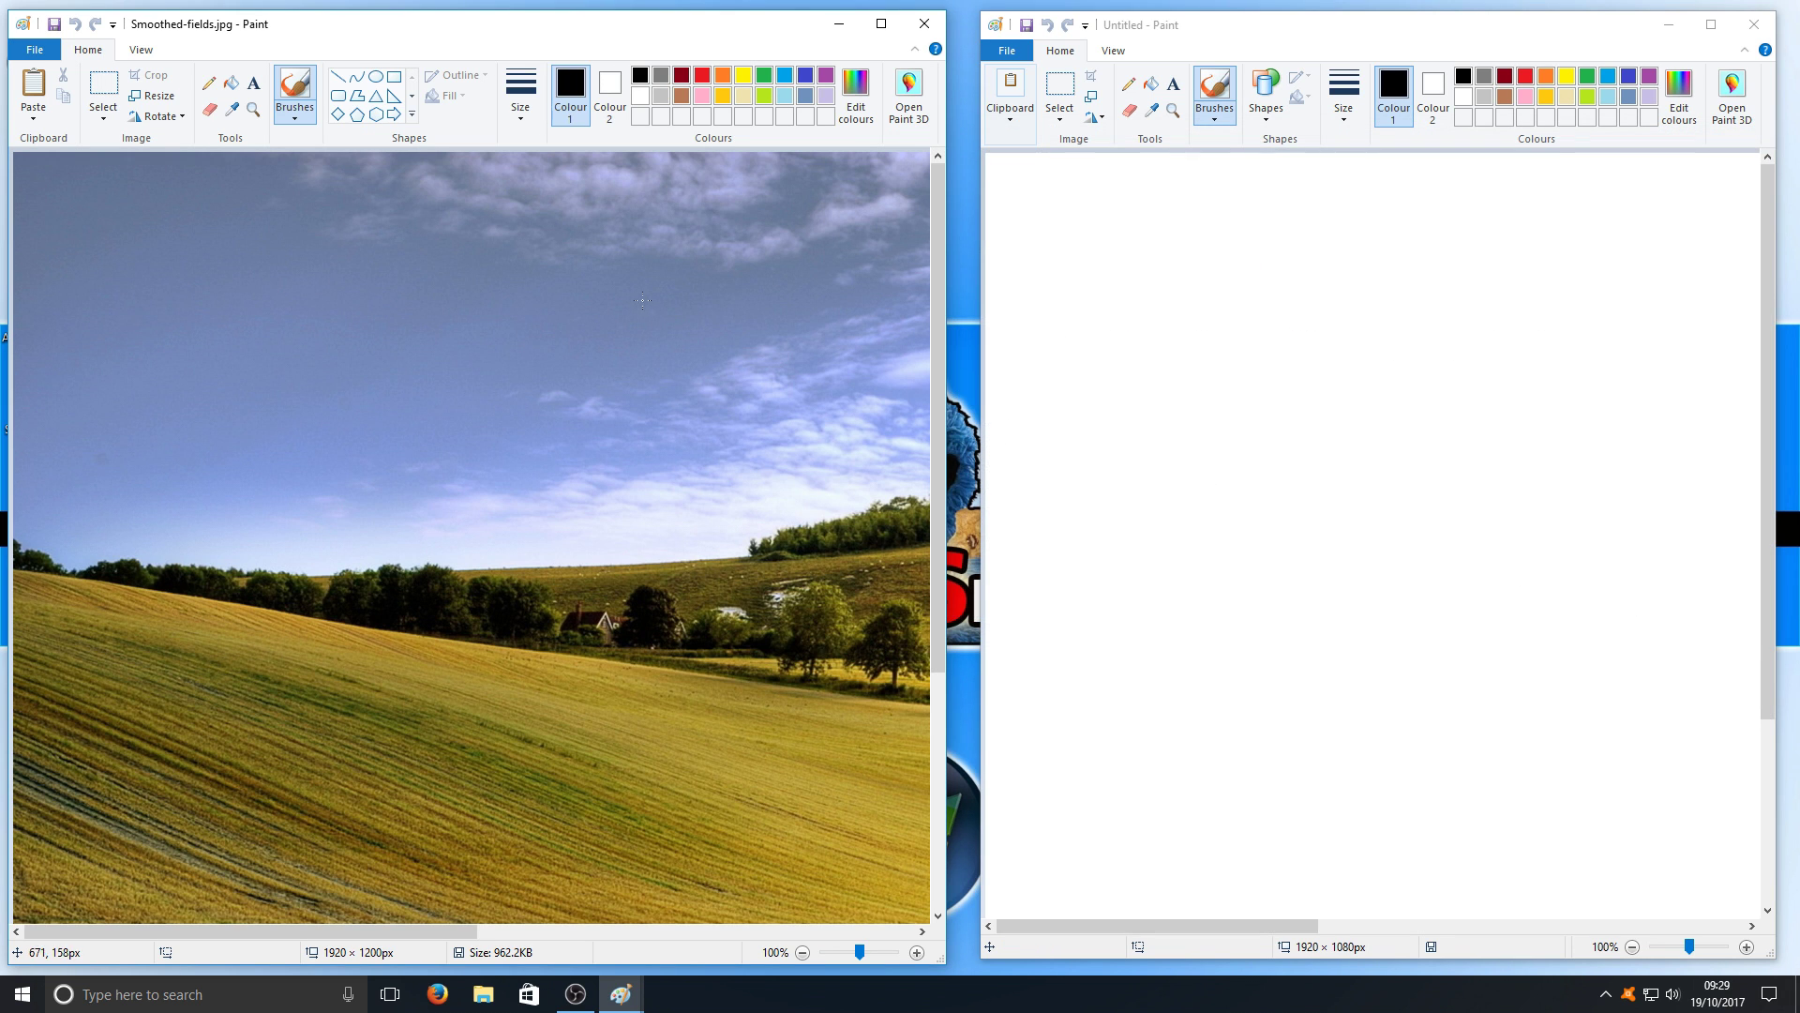
Step: Open A_picture_of_Sonic_from_the_Sonic_website.png in the right Paint window
click(1200, 33)
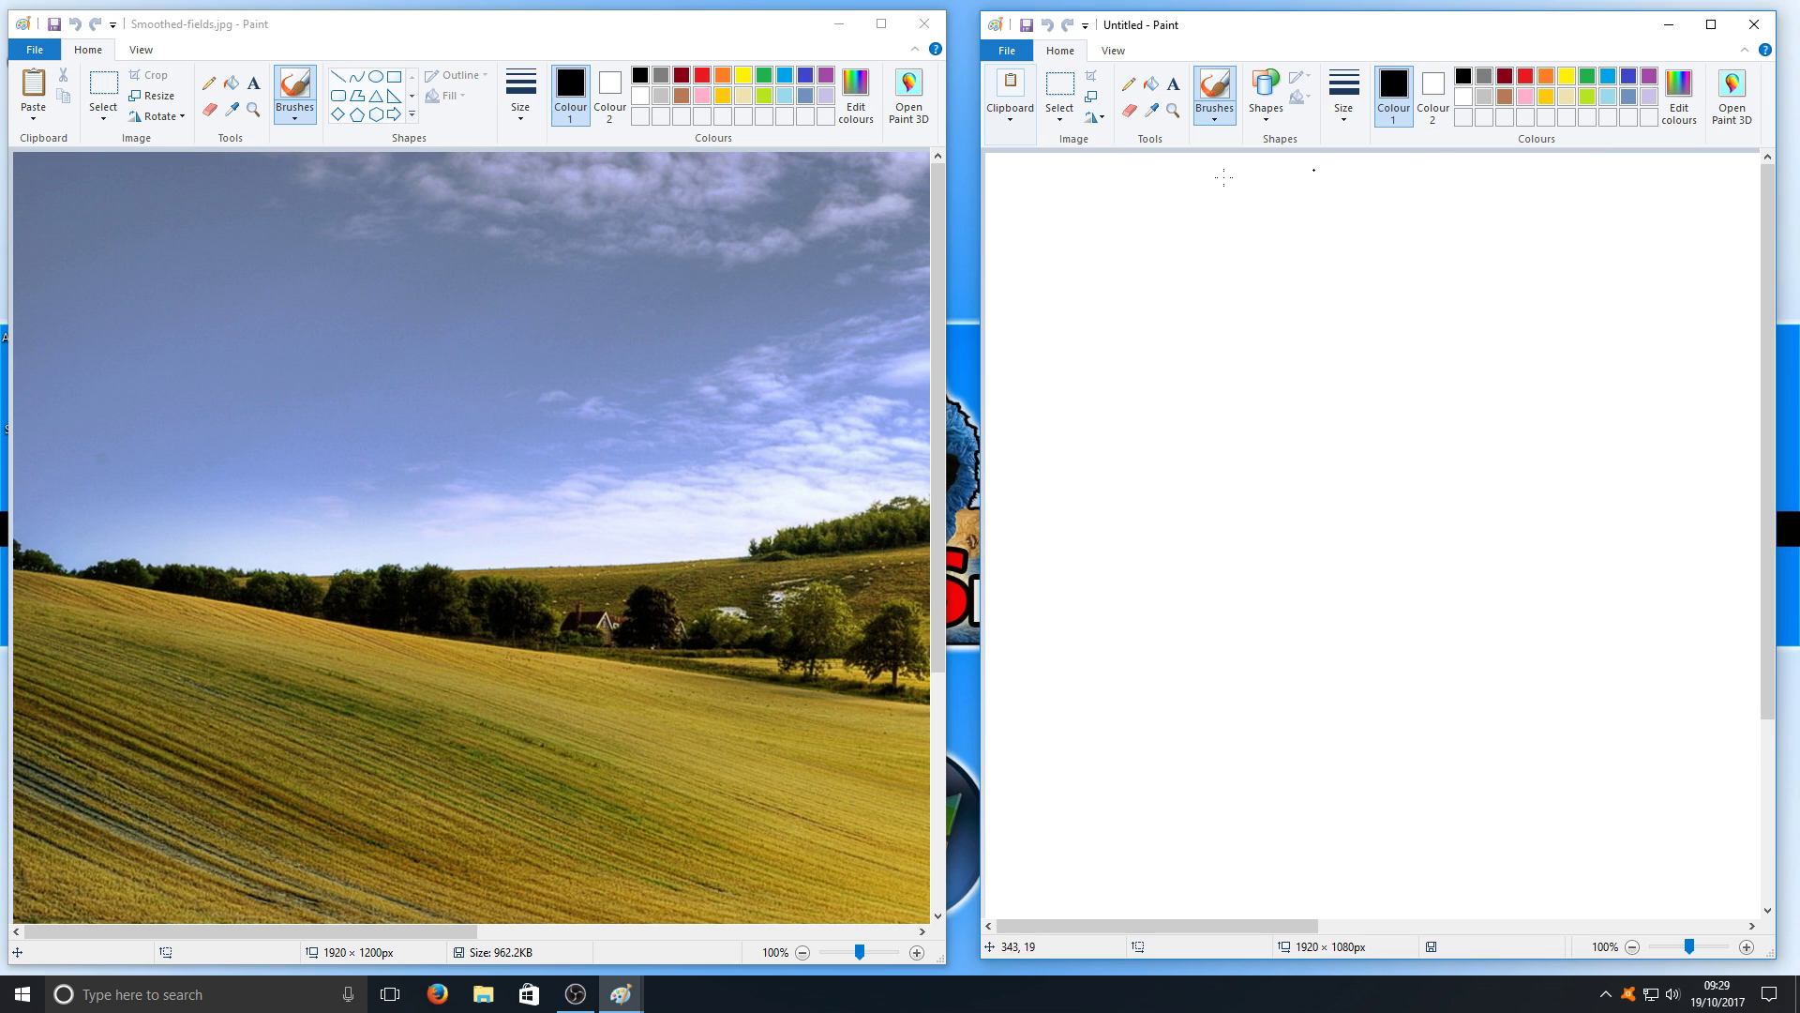
click(1001, 53)
click(1056, 134)
drag(1657, 271, 1329, 257)
click(1365, 379)
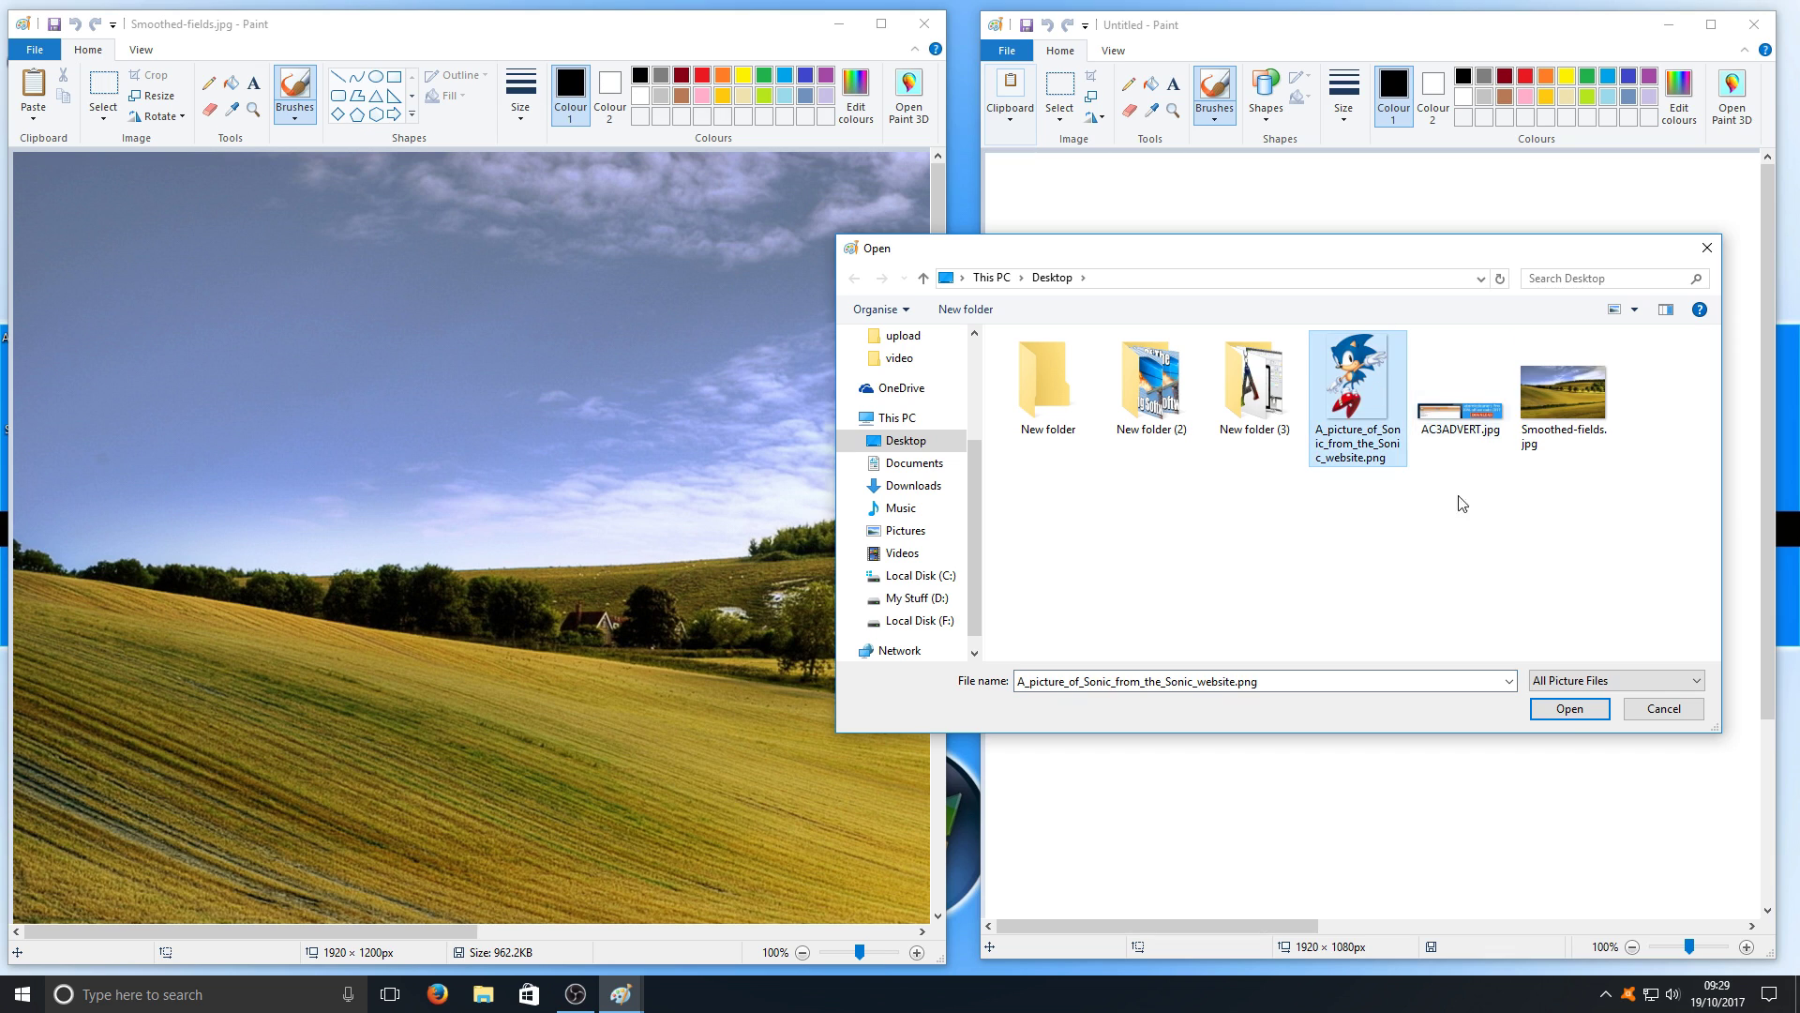
click(1571, 713)
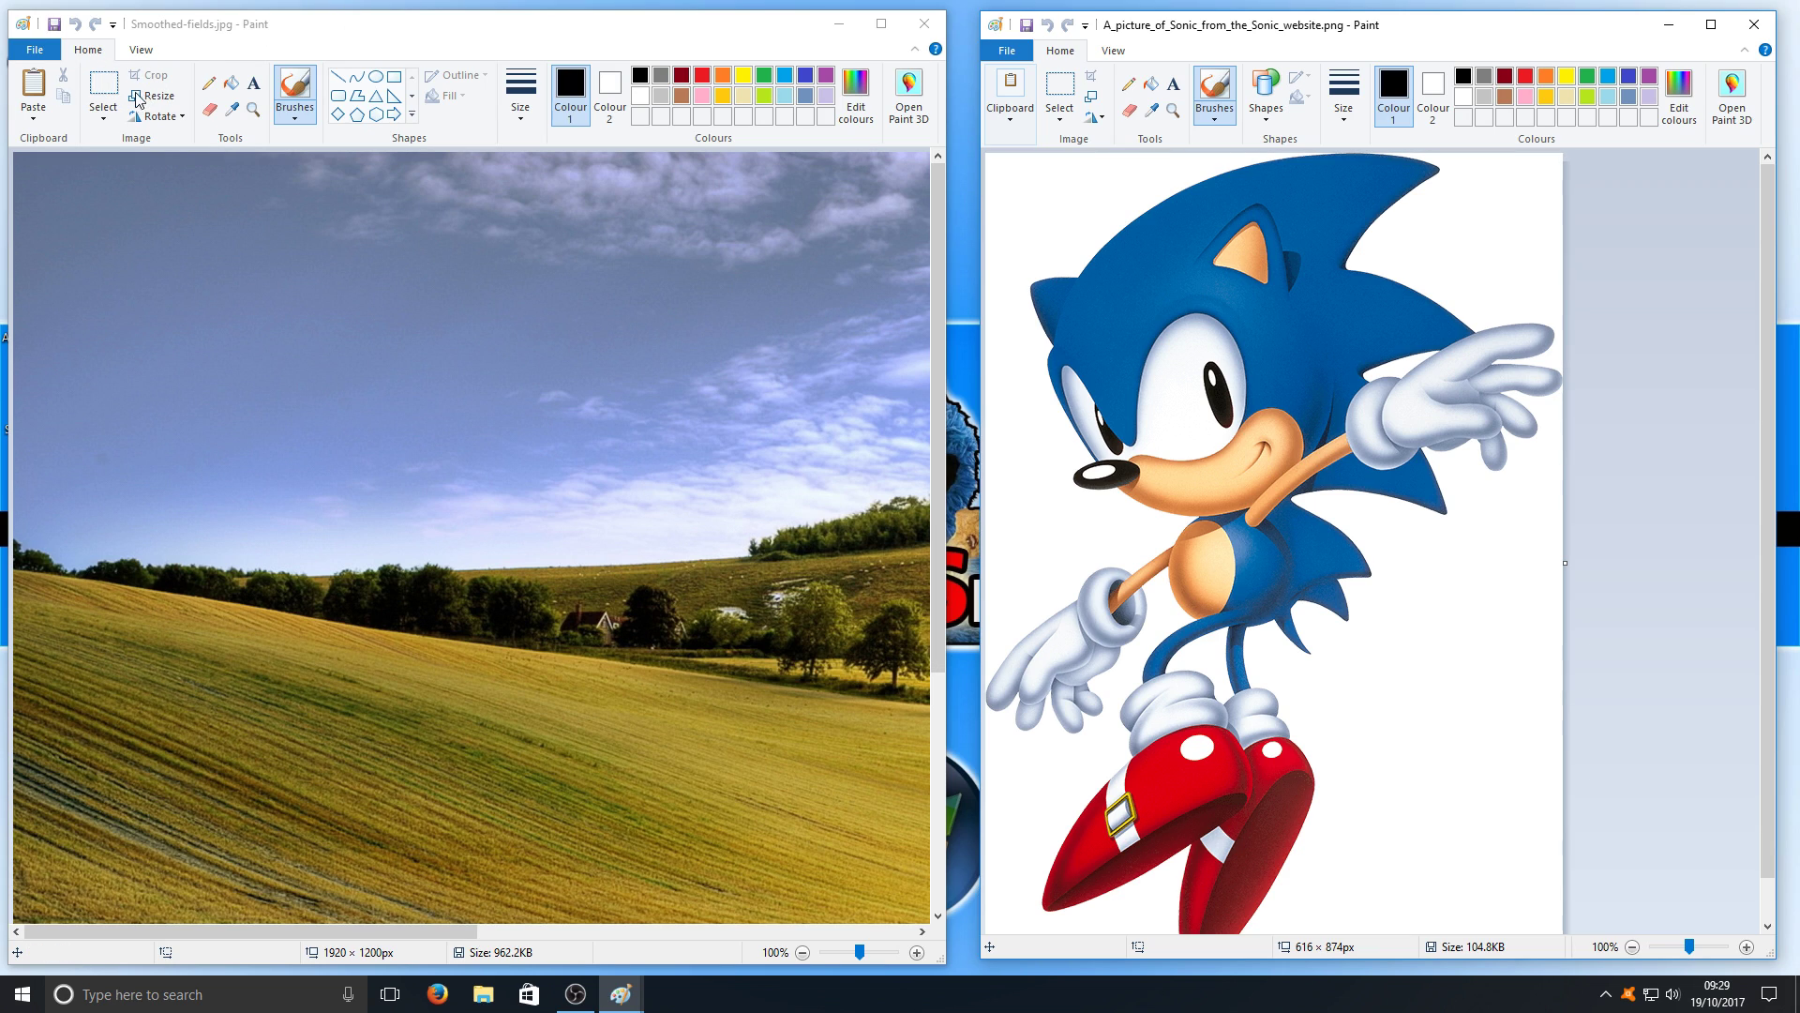
Step: Zoom both the fields photo and the Sonic picture out to 50%
click(141, 49)
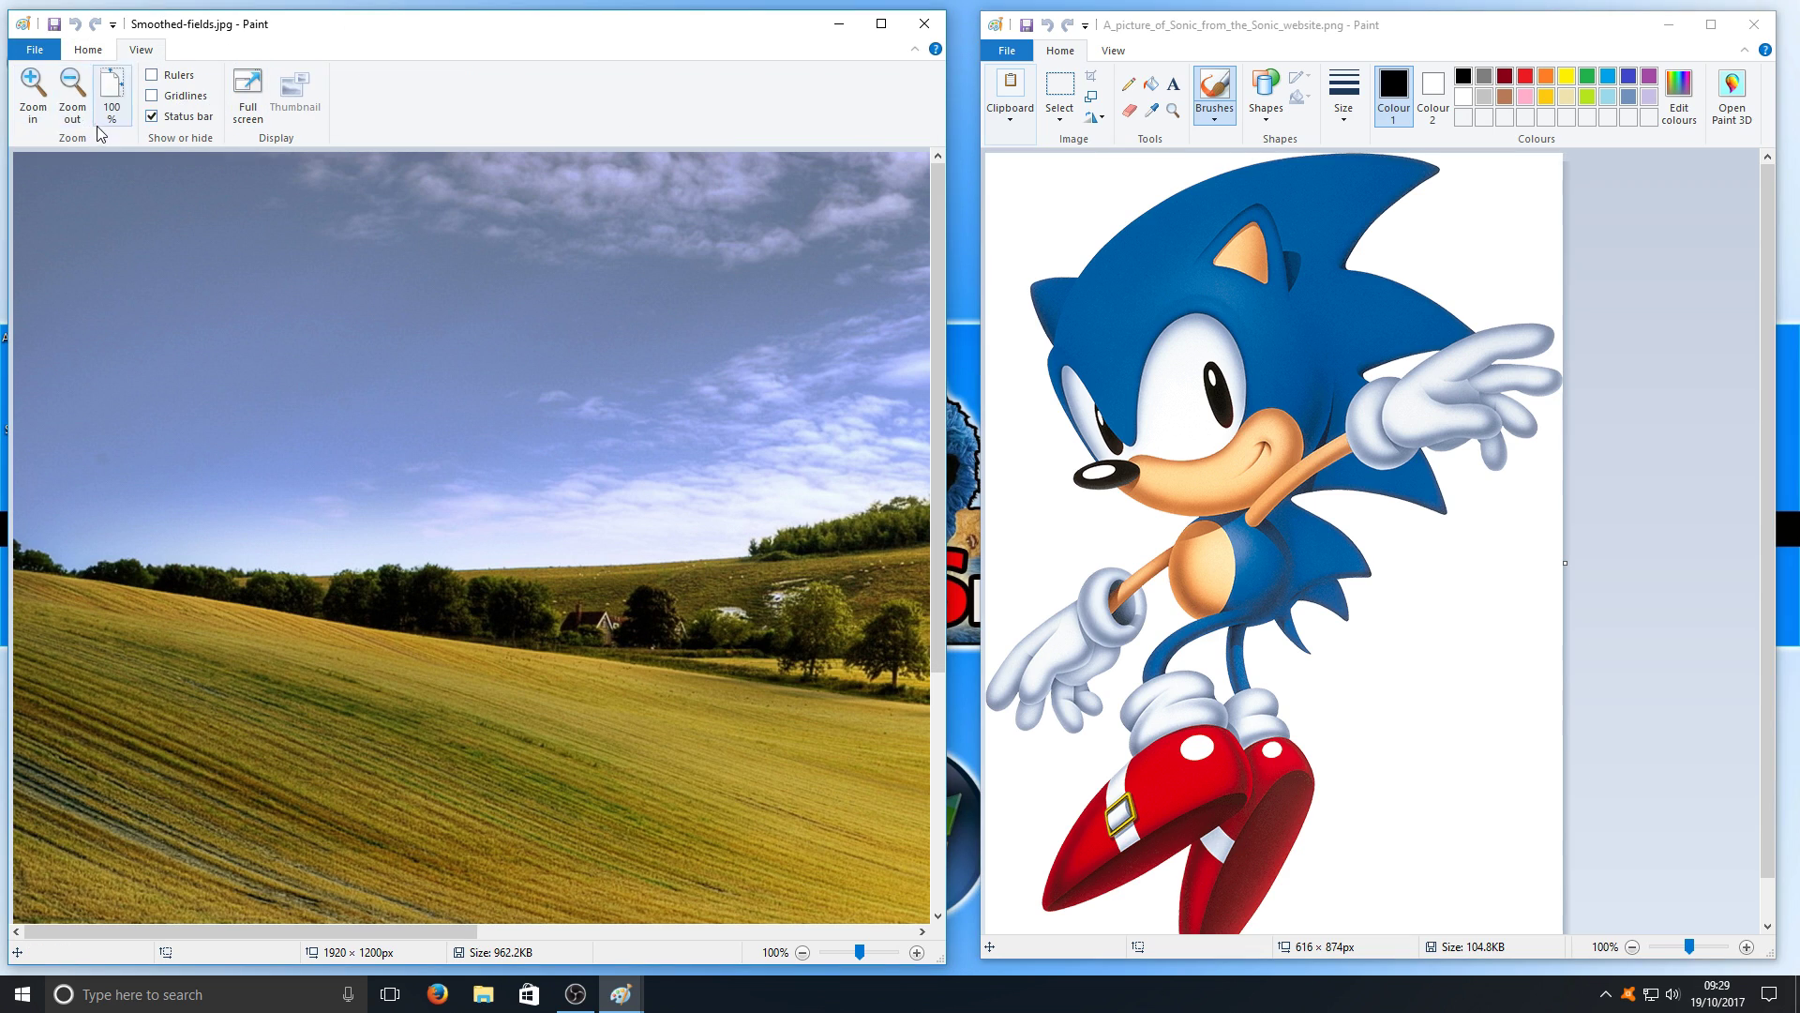
click(72, 89)
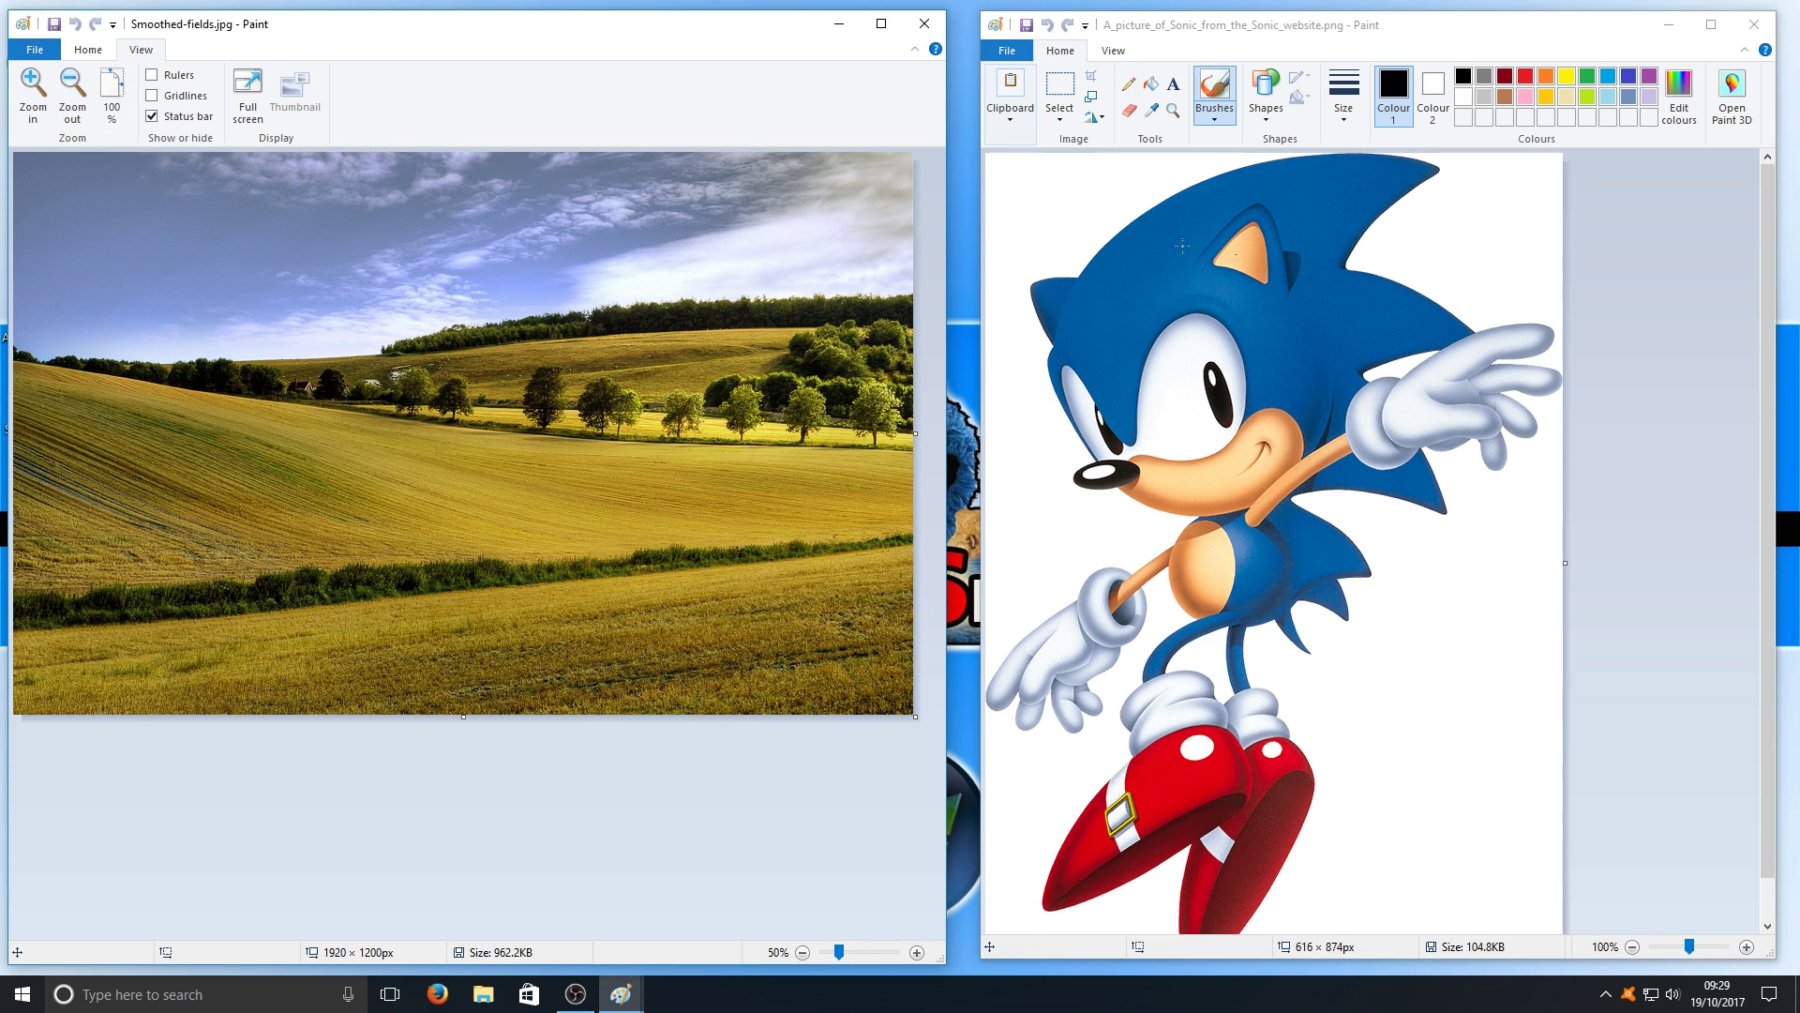
click(1123, 52)
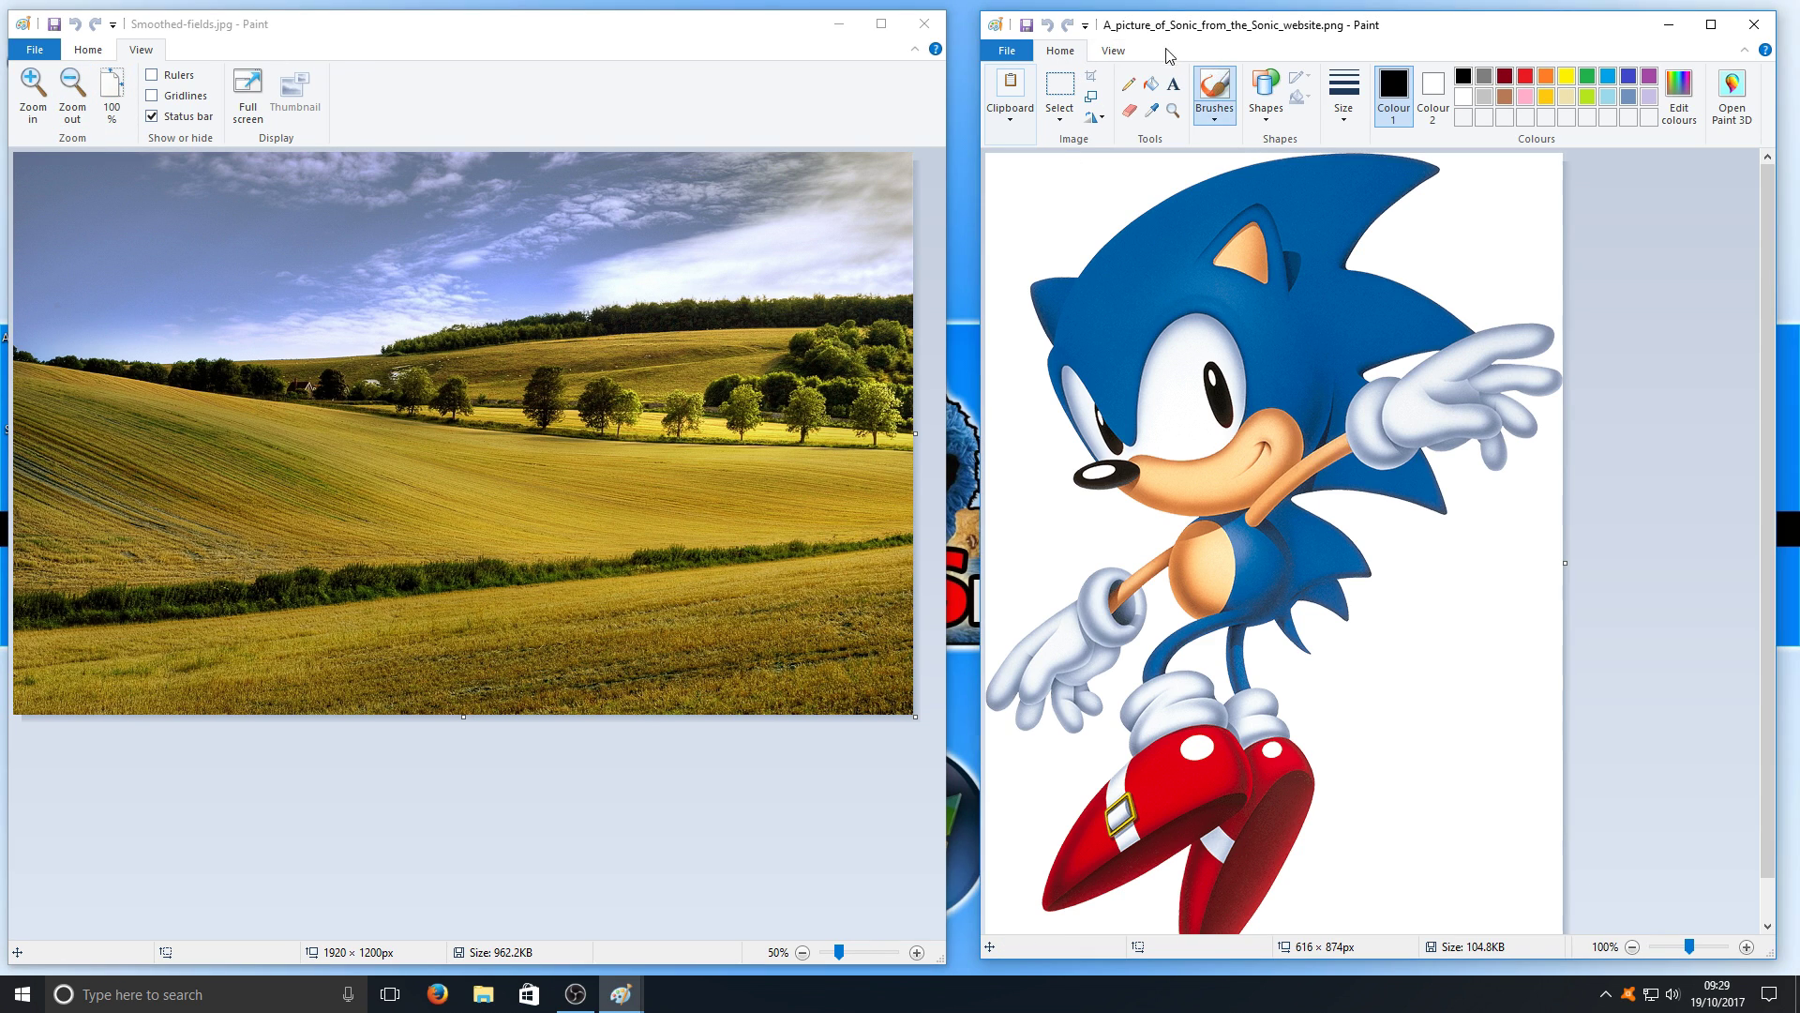
click(1114, 50)
click(1062, 105)
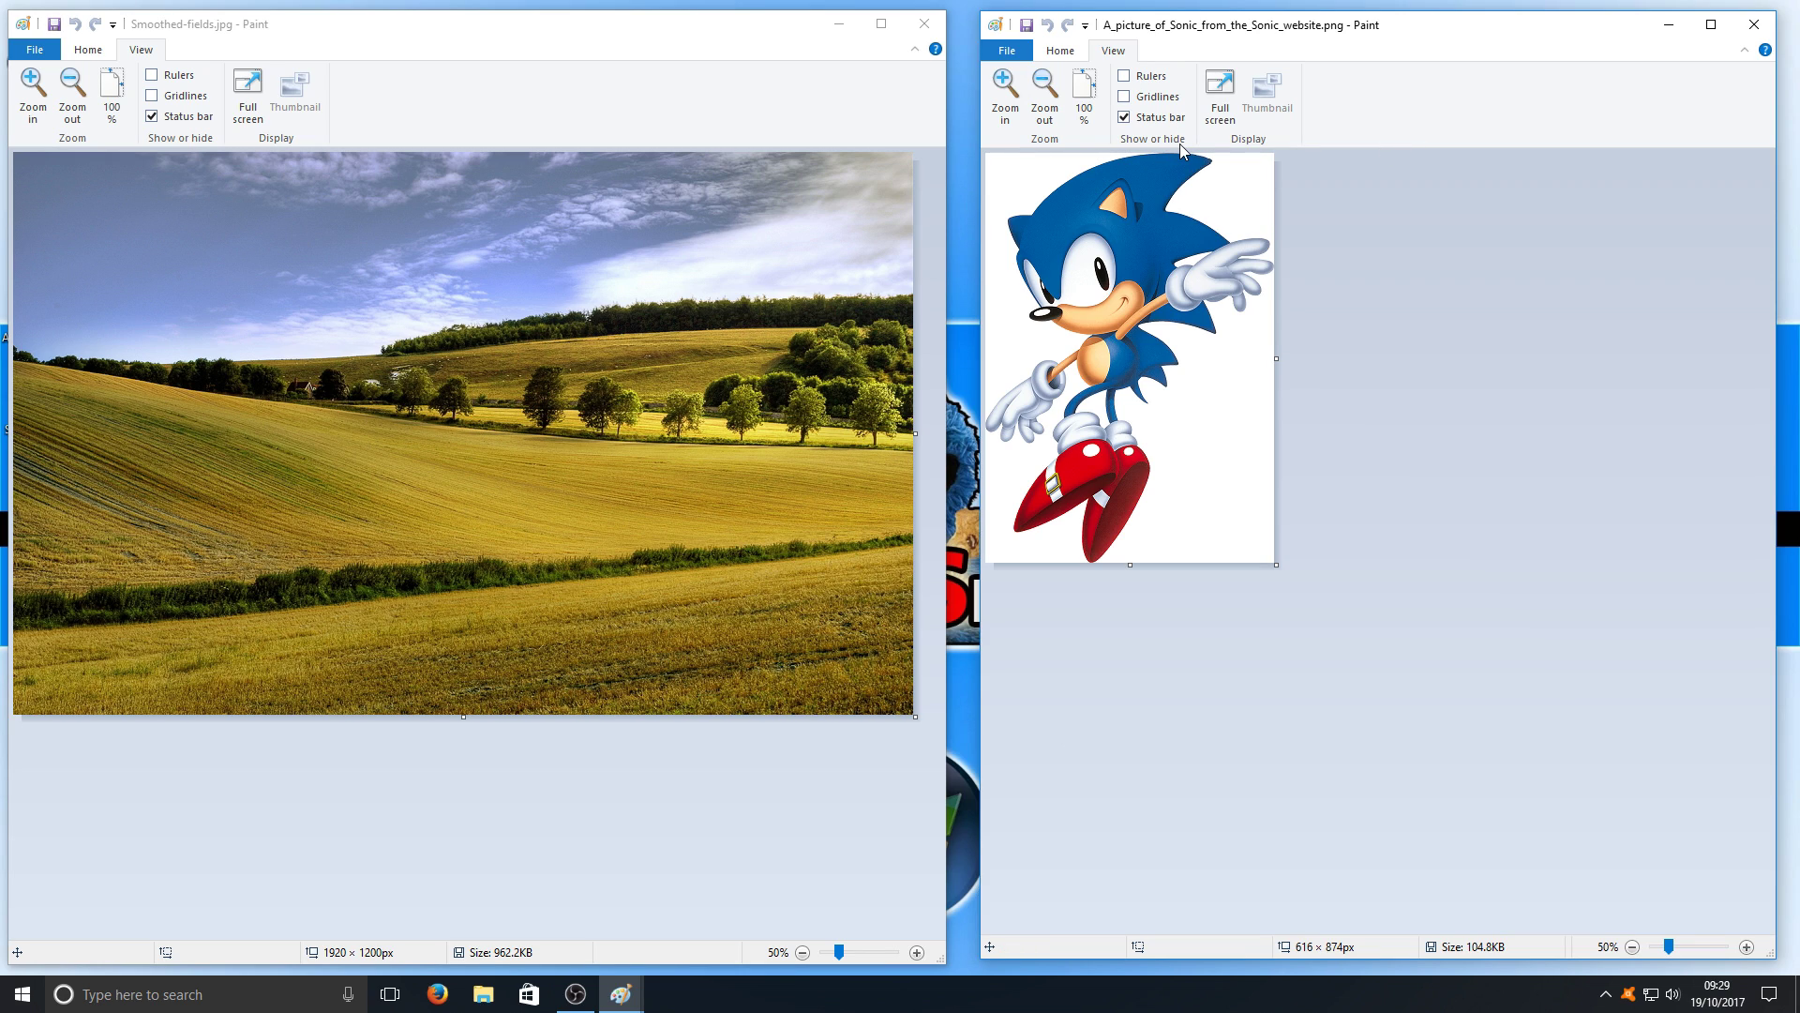
Step: In the Sonic window, turn on Transparent selection and choose Rectangular selection
click(1060, 50)
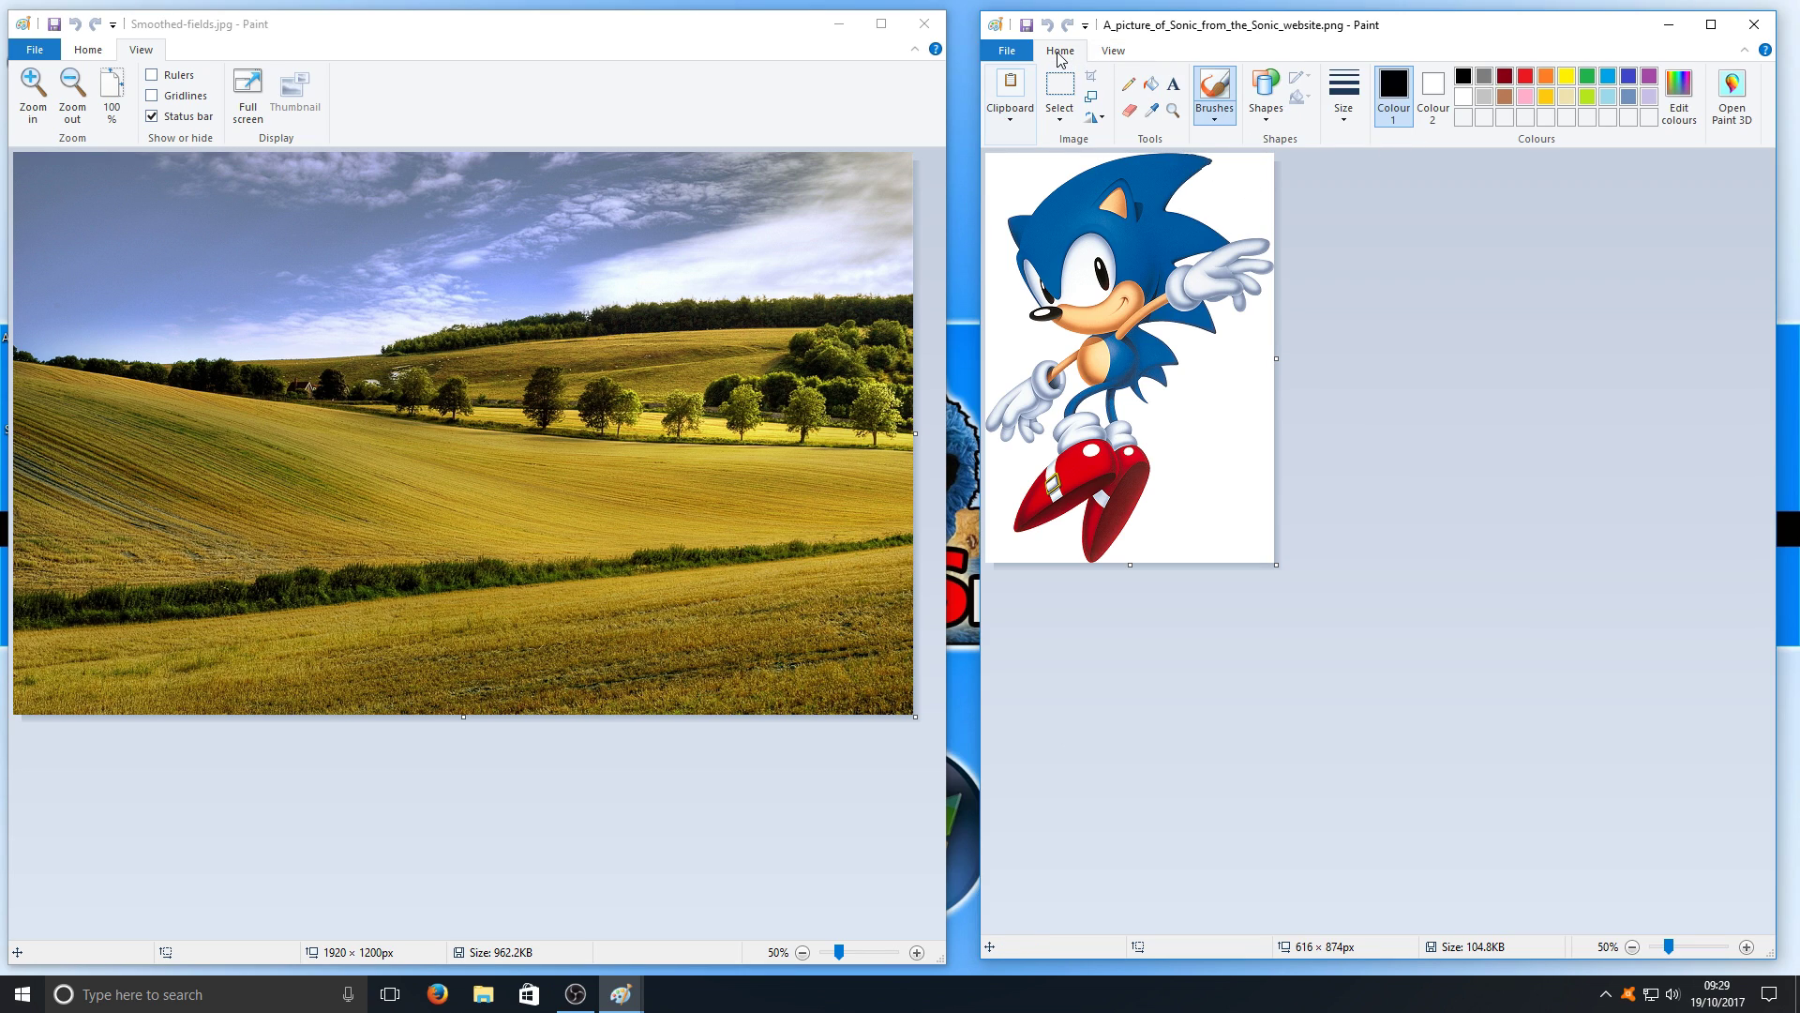
click(1063, 124)
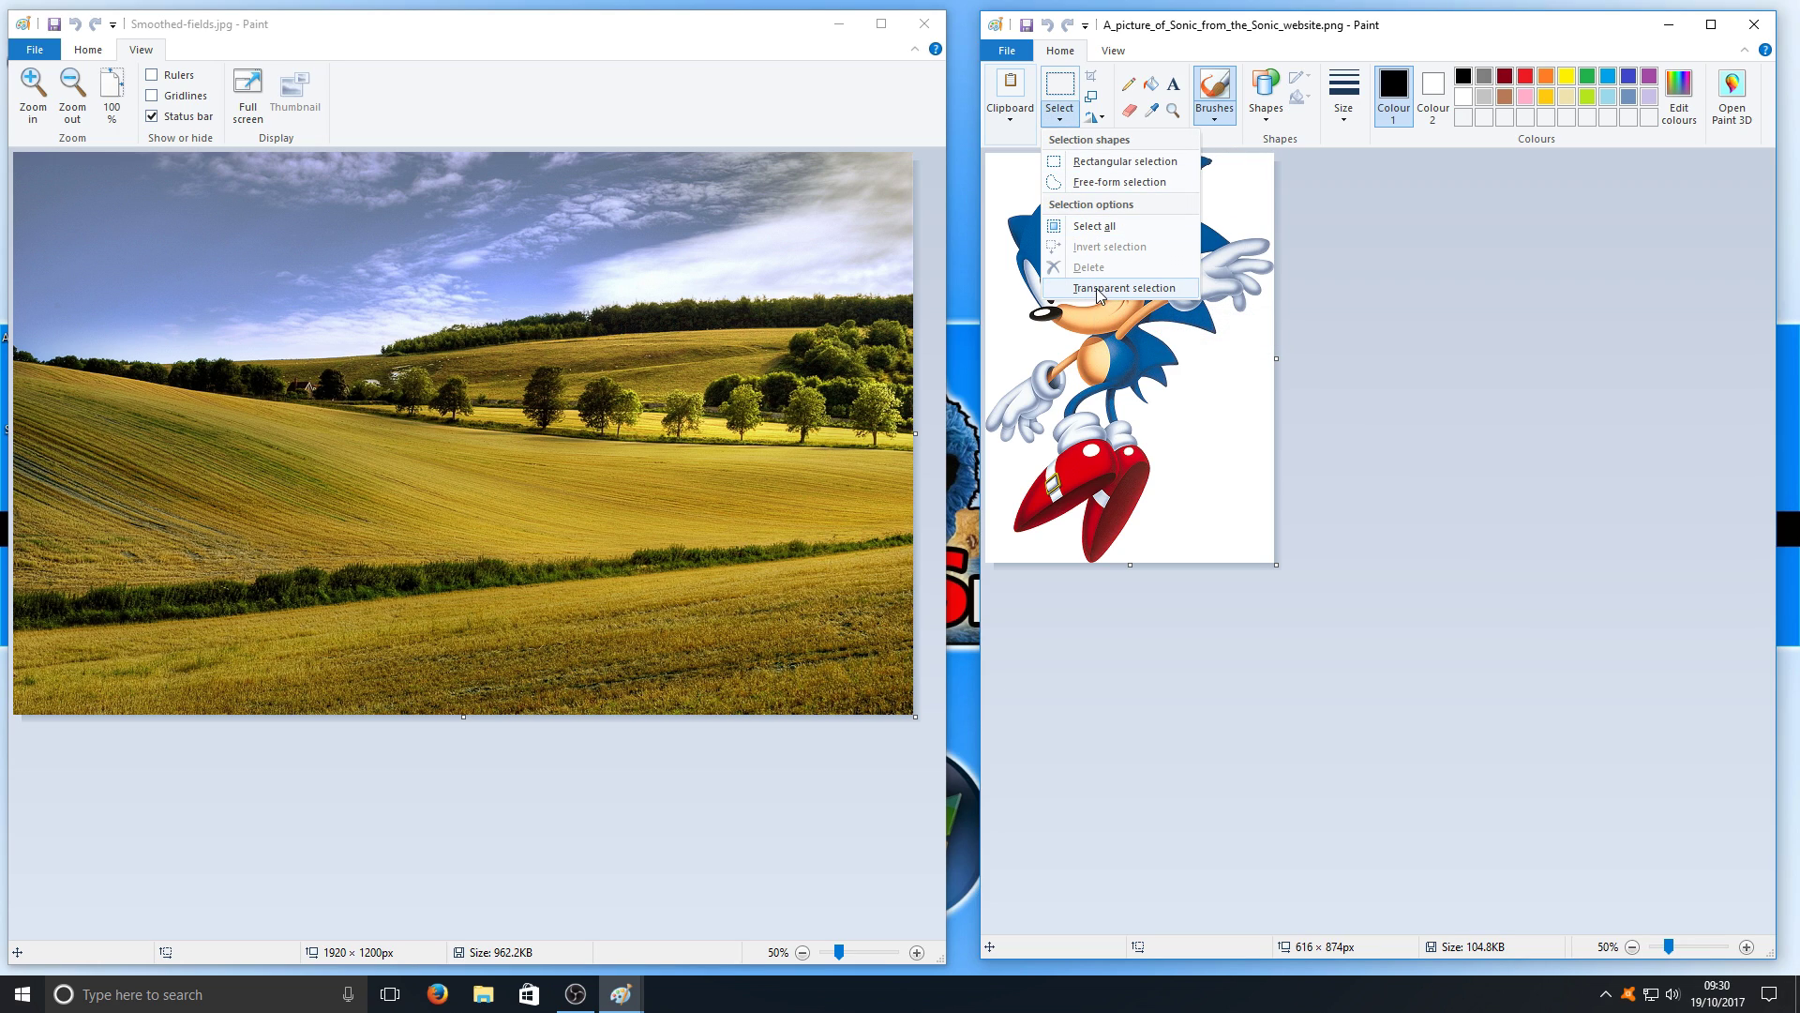
click(1181, 297)
click(1061, 115)
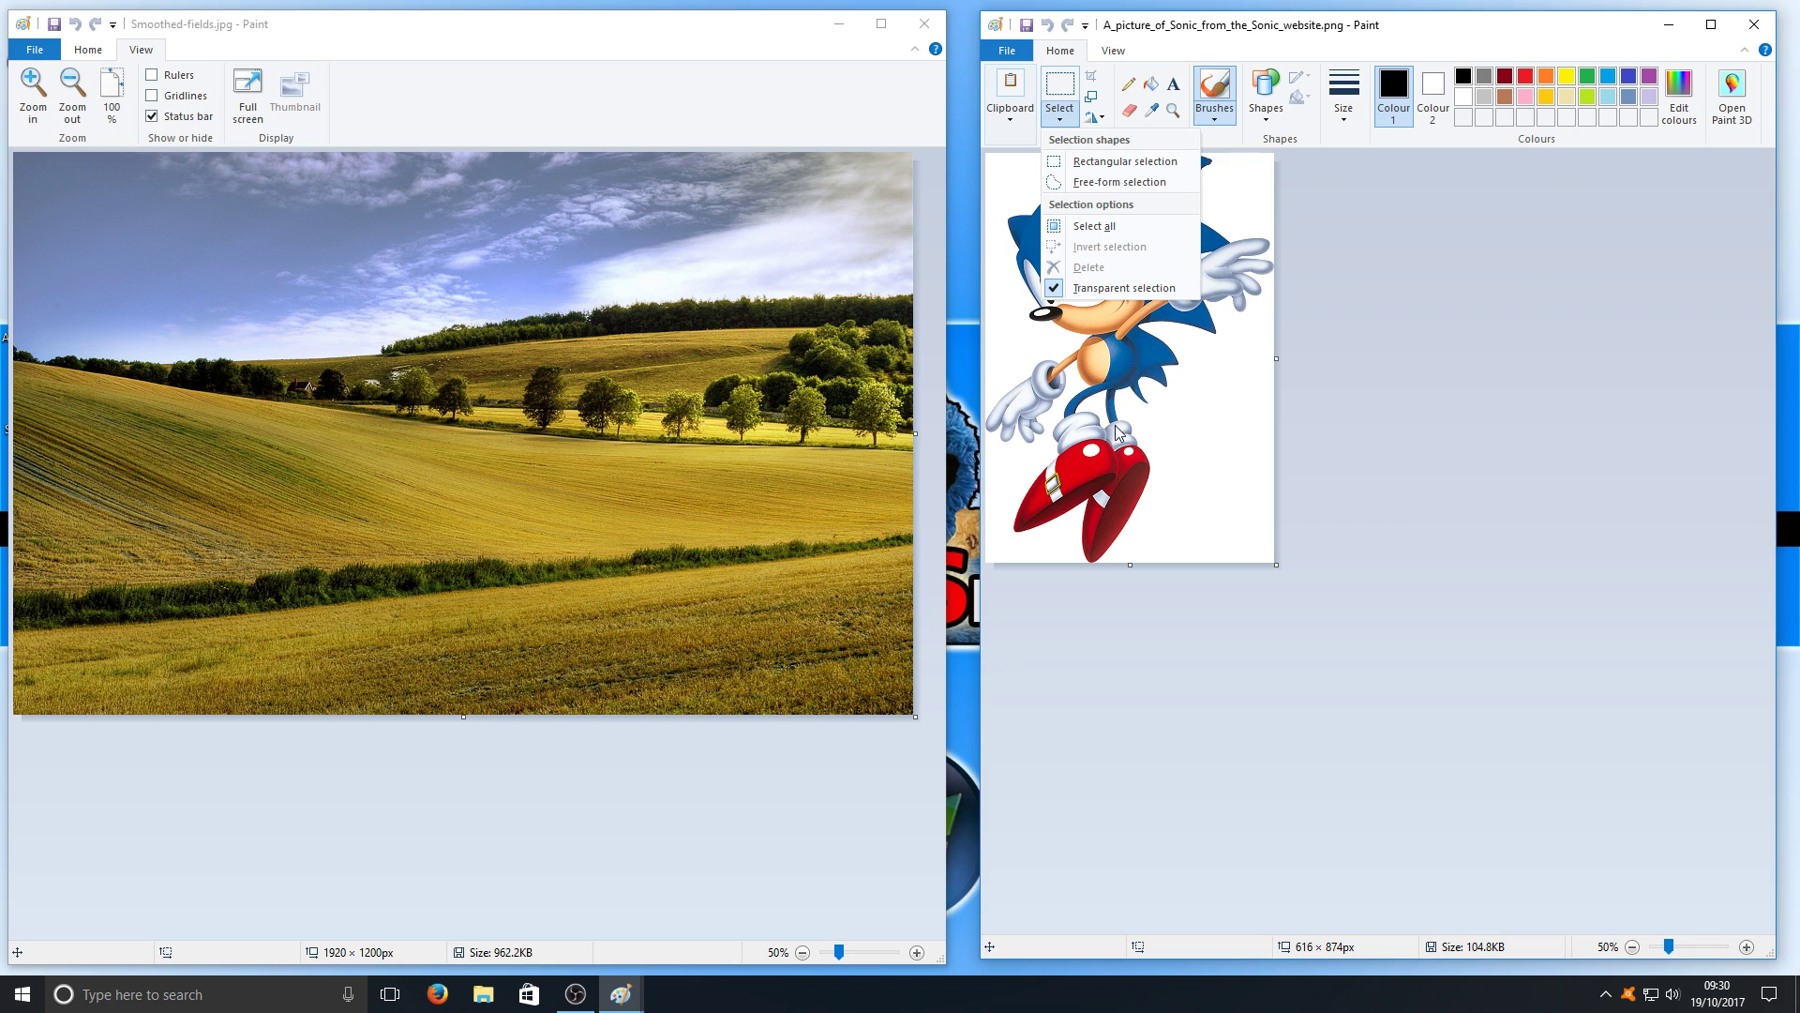
click(1122, 163)
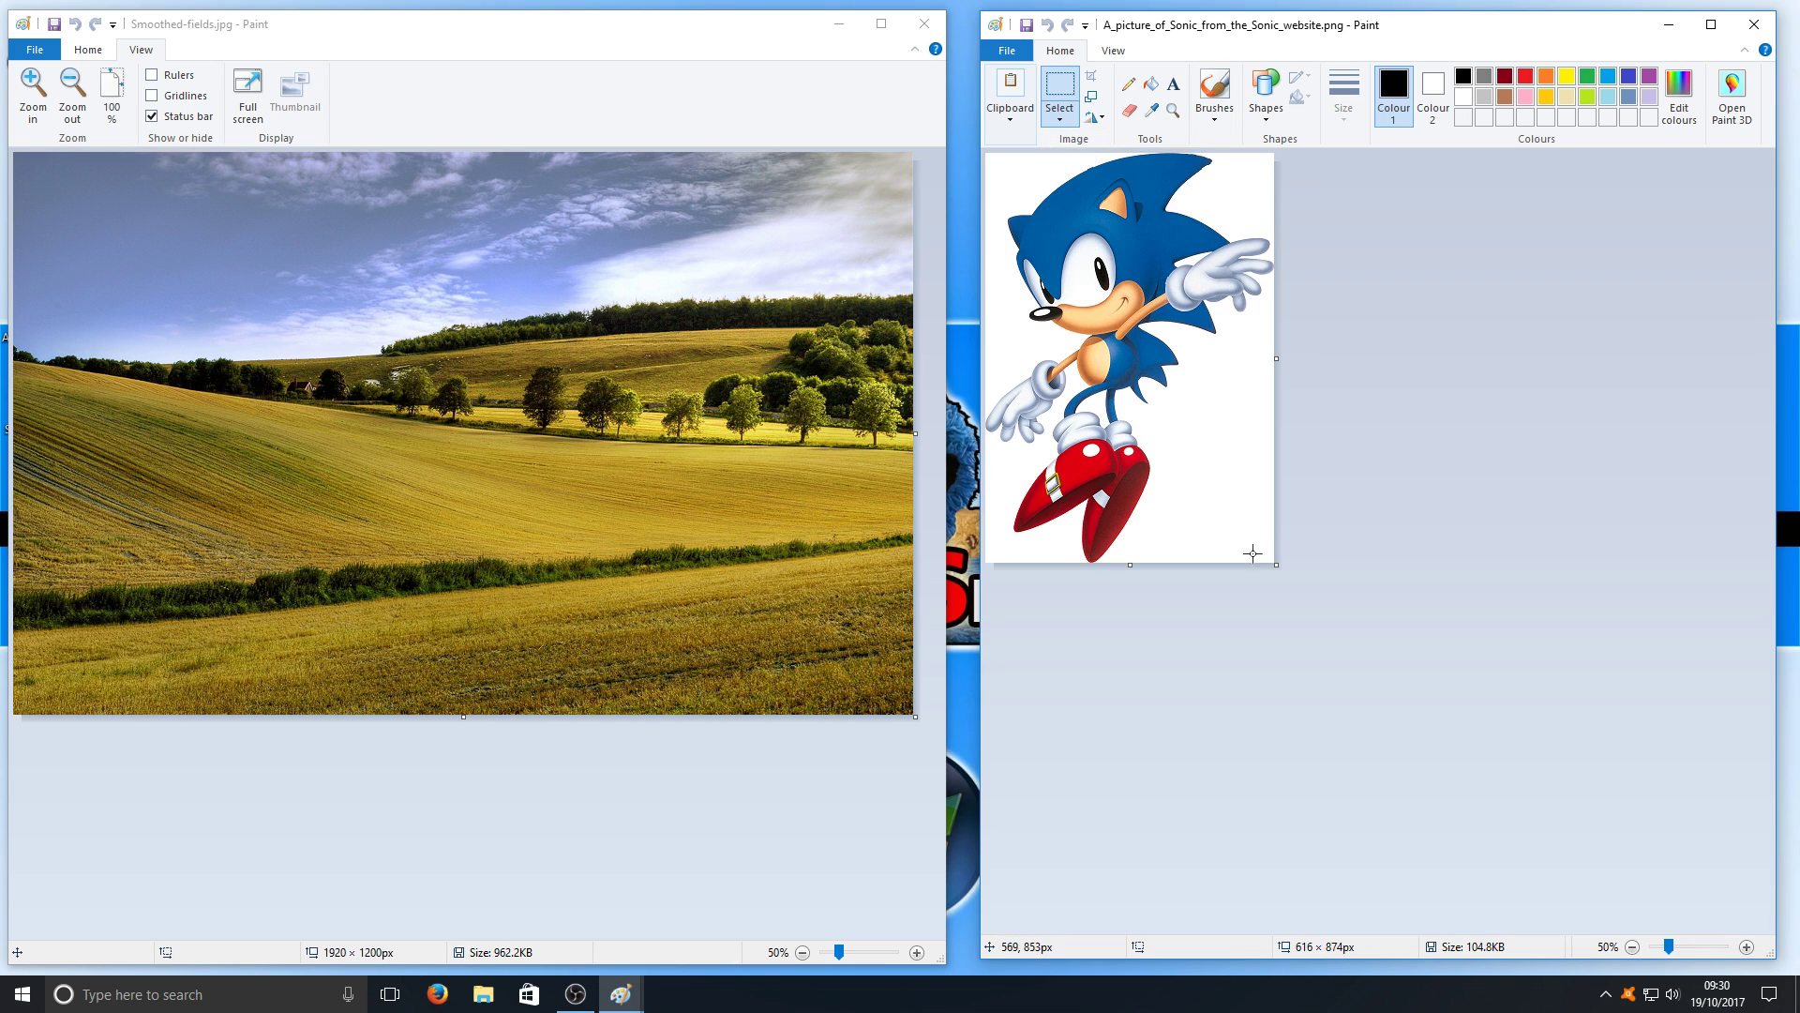
Step: Select the whole Sonic picture (616 × 866px) and copy it to the clipboard
drag(1223, 501, 980, 150)
click(516, 44)
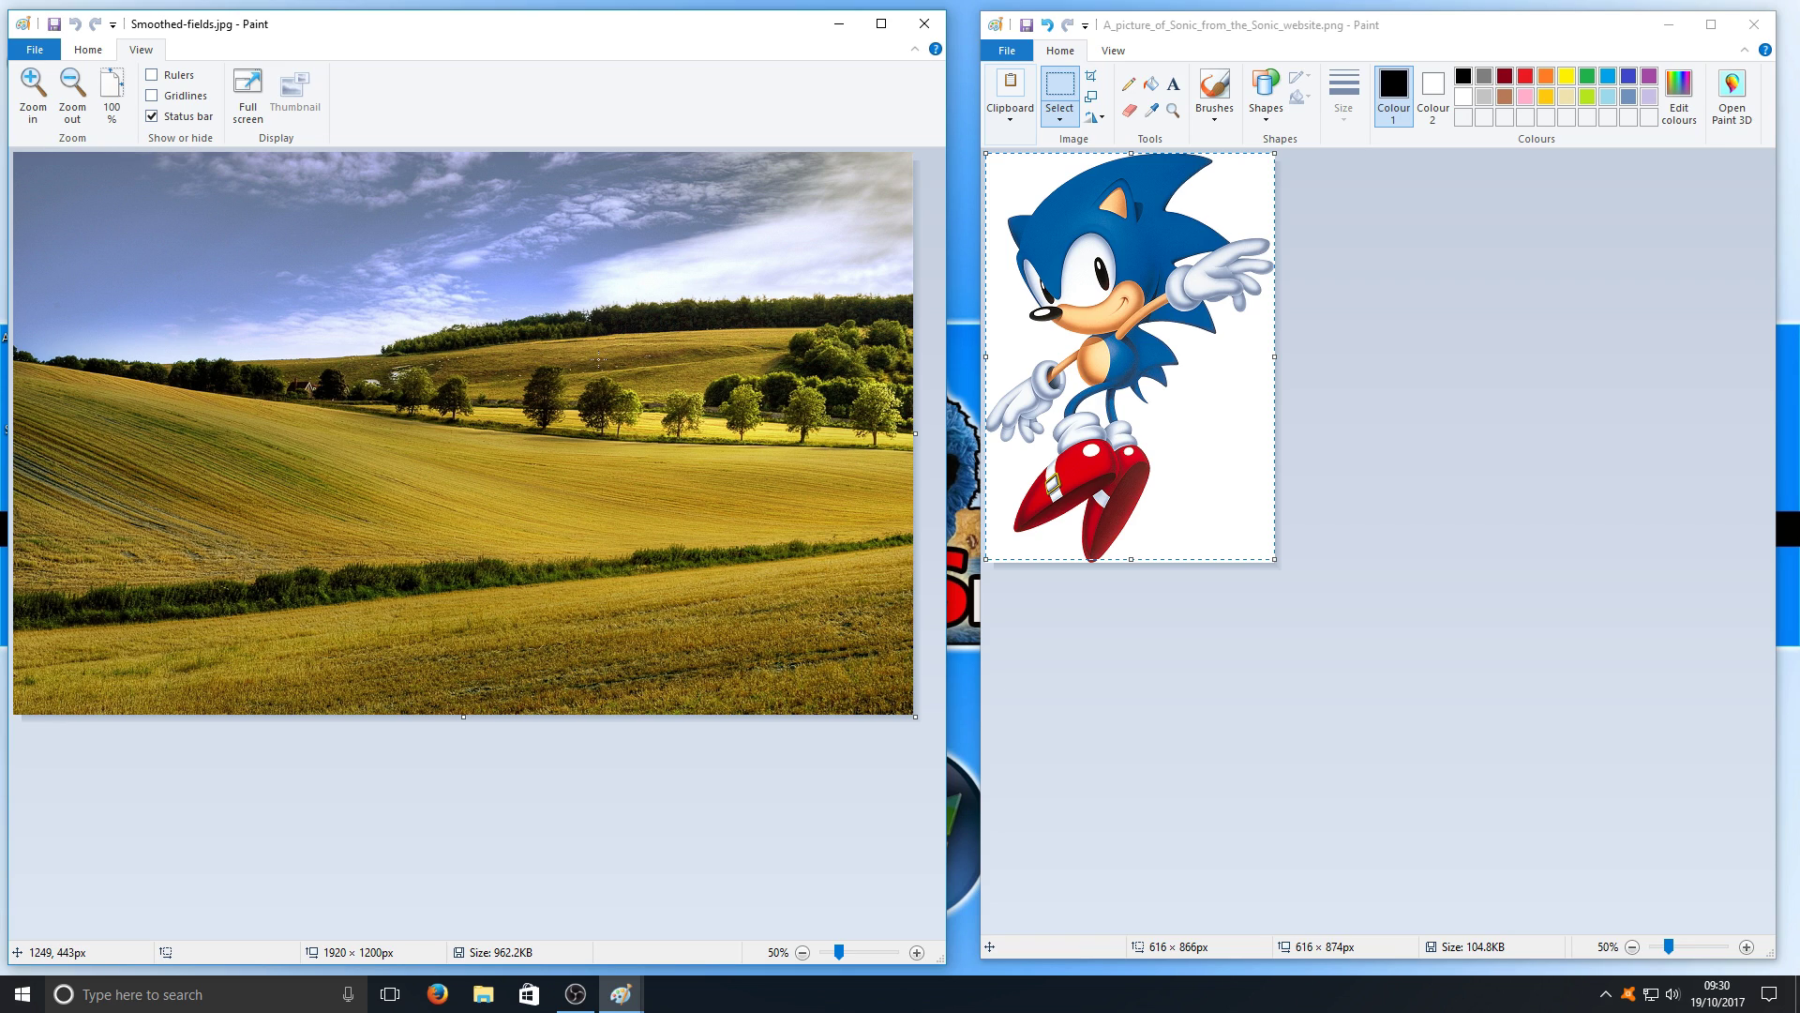
right_click(1189, 257)
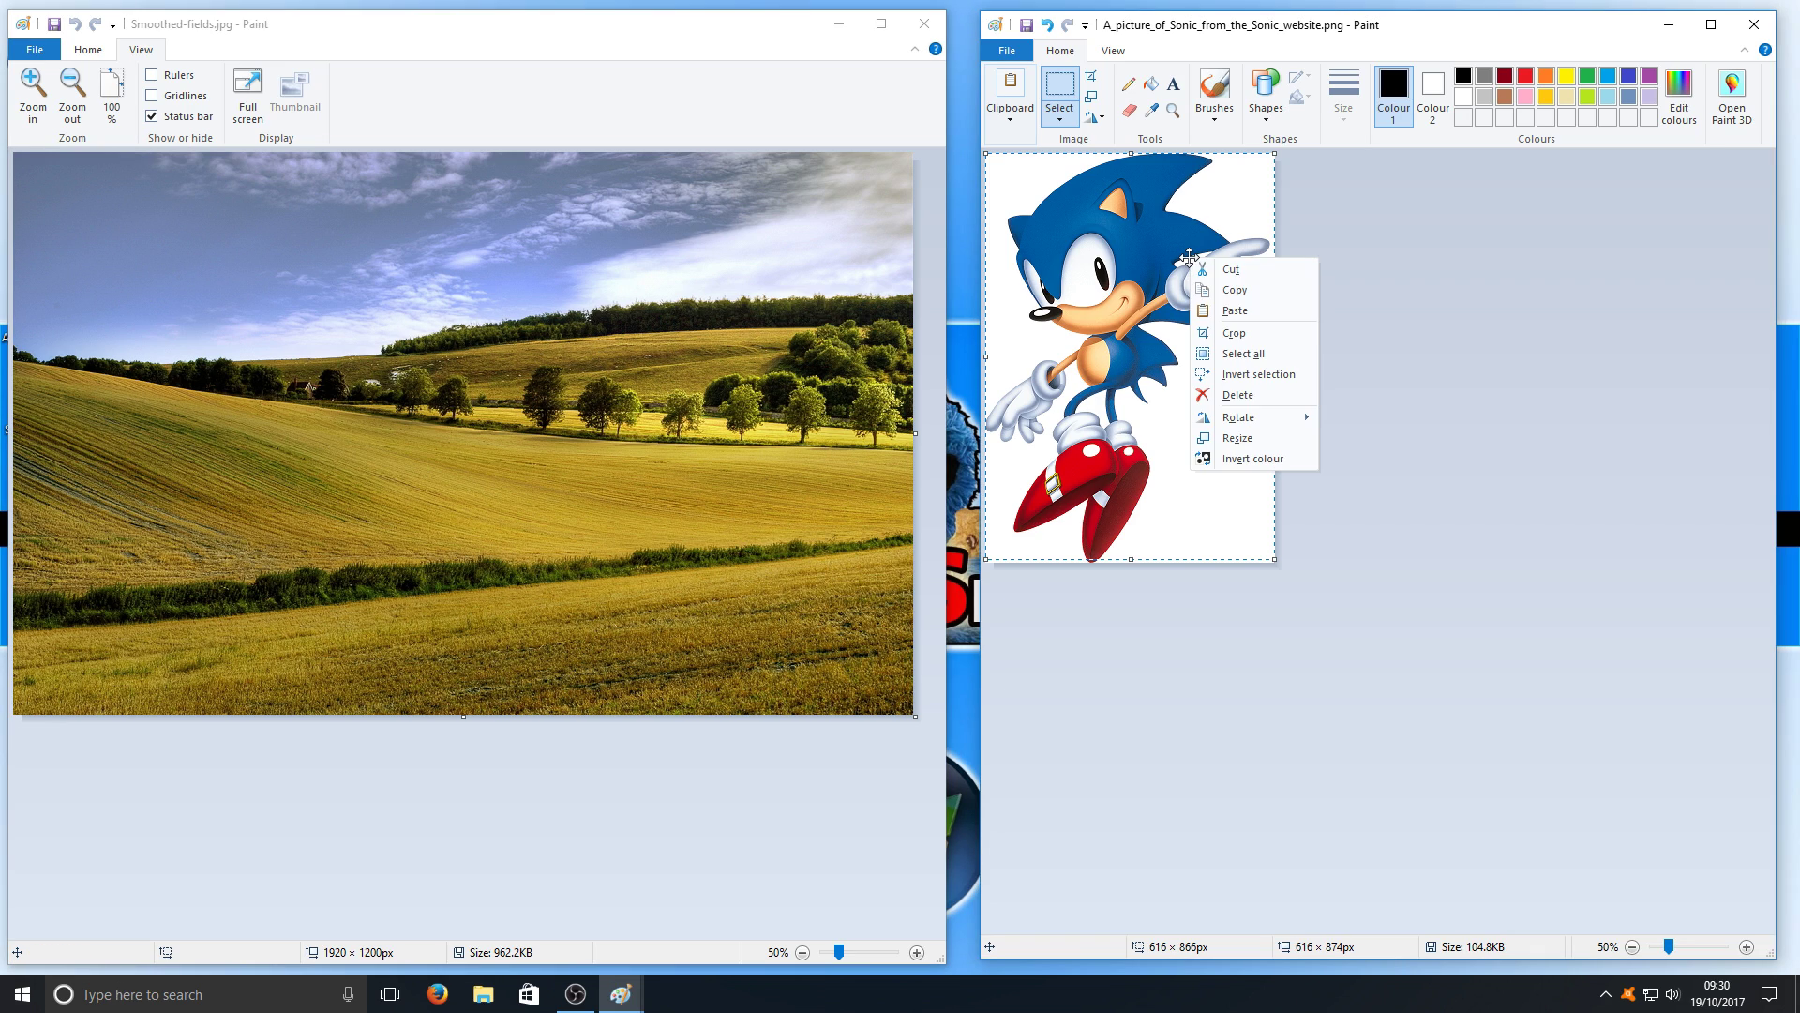
click(1272, 288)
click(676, 440)
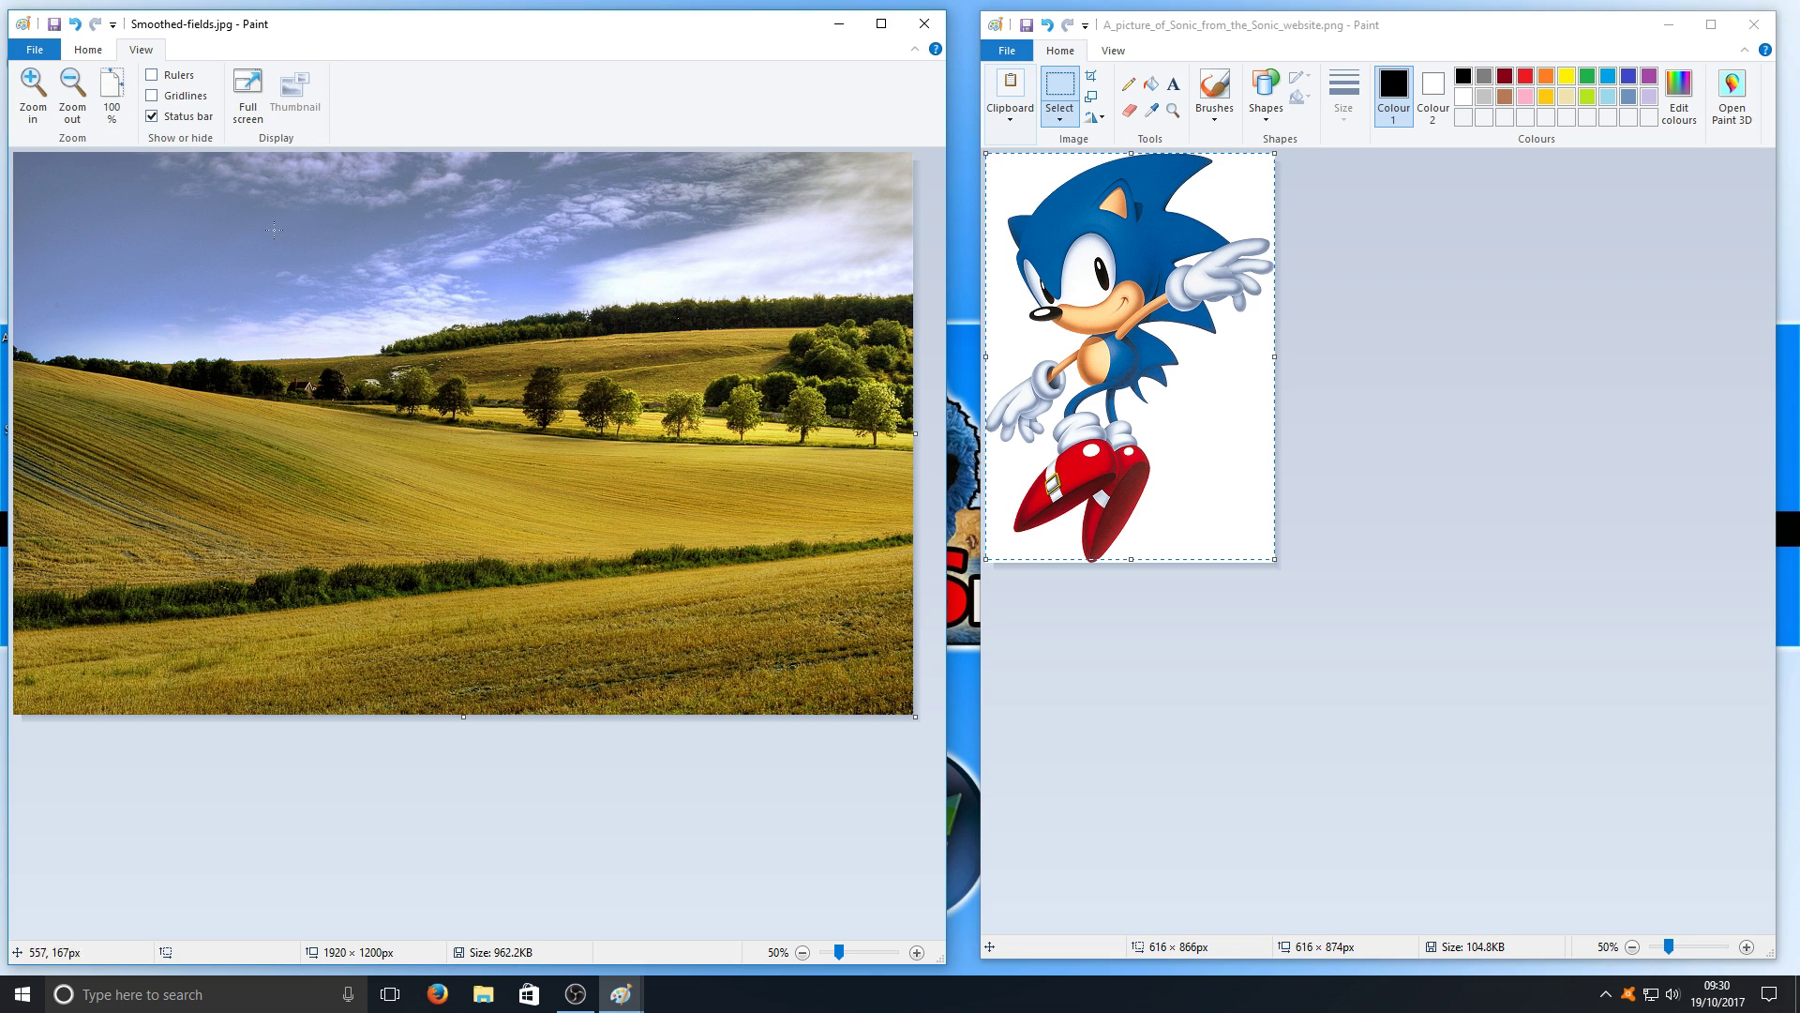
click(89, 50)
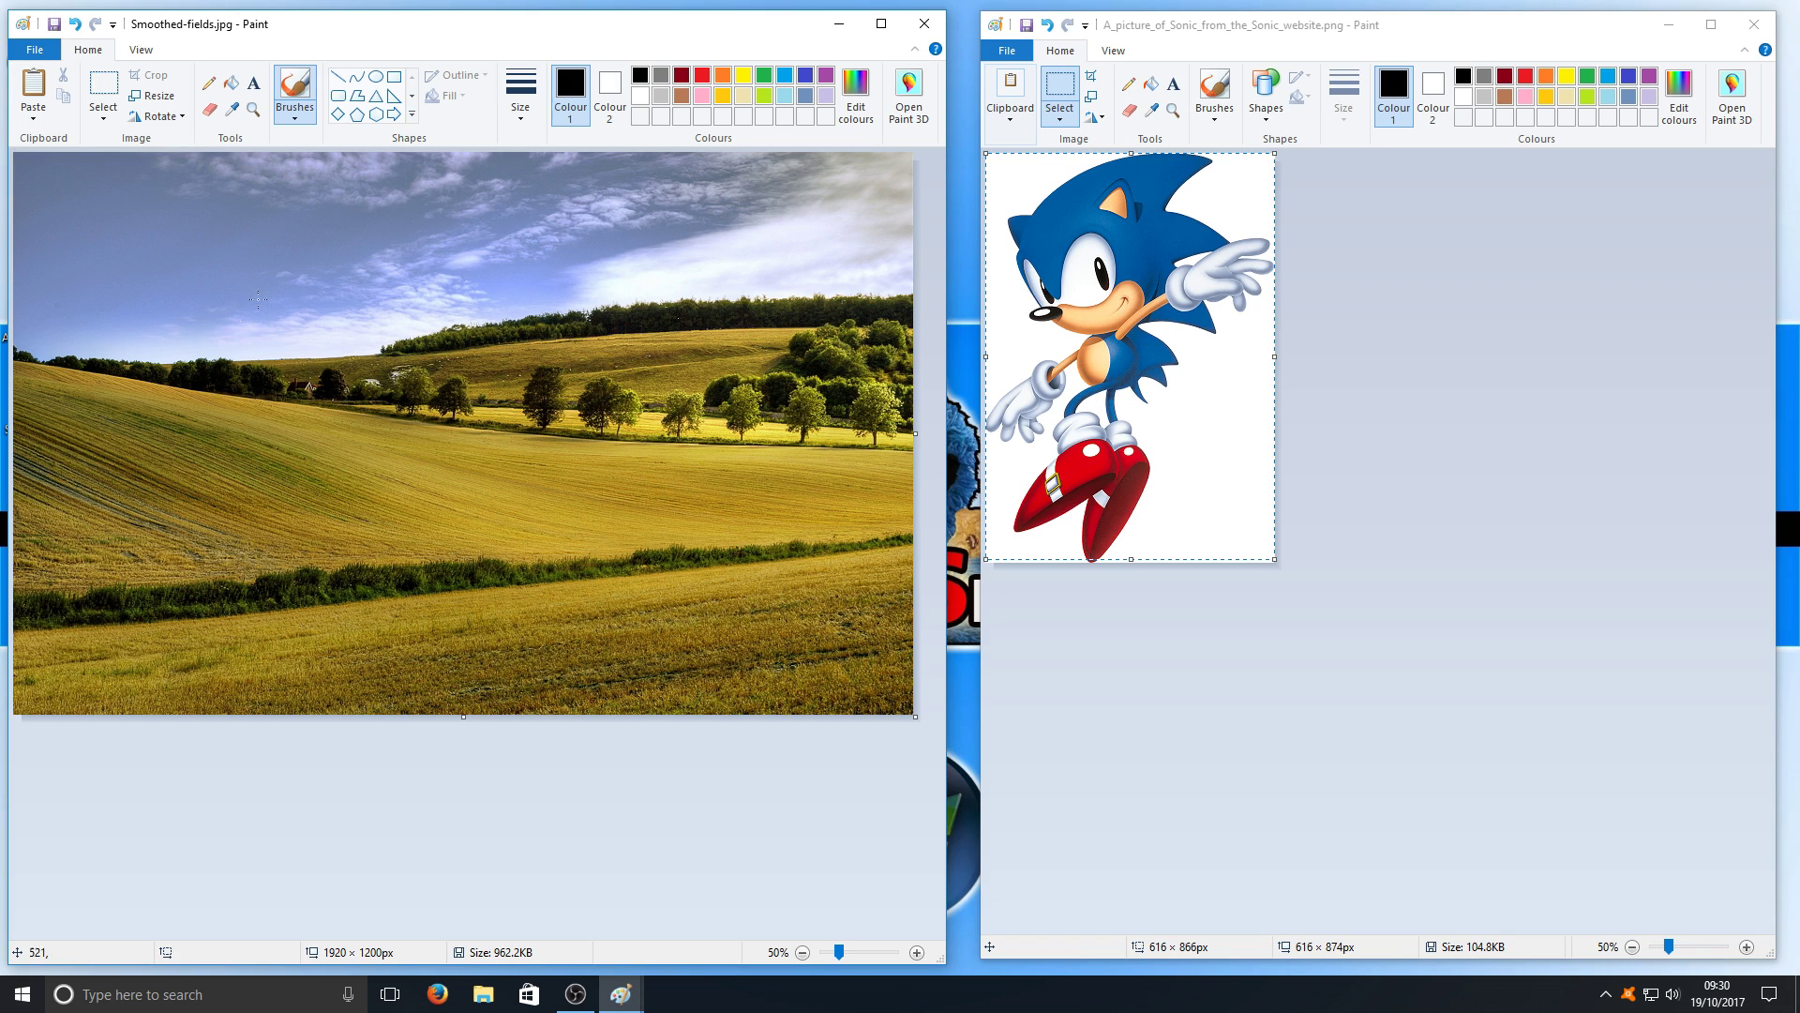
Step: Enable Transparent selection on the Select tool in the fields photo window
key(ctrl+alt+s)
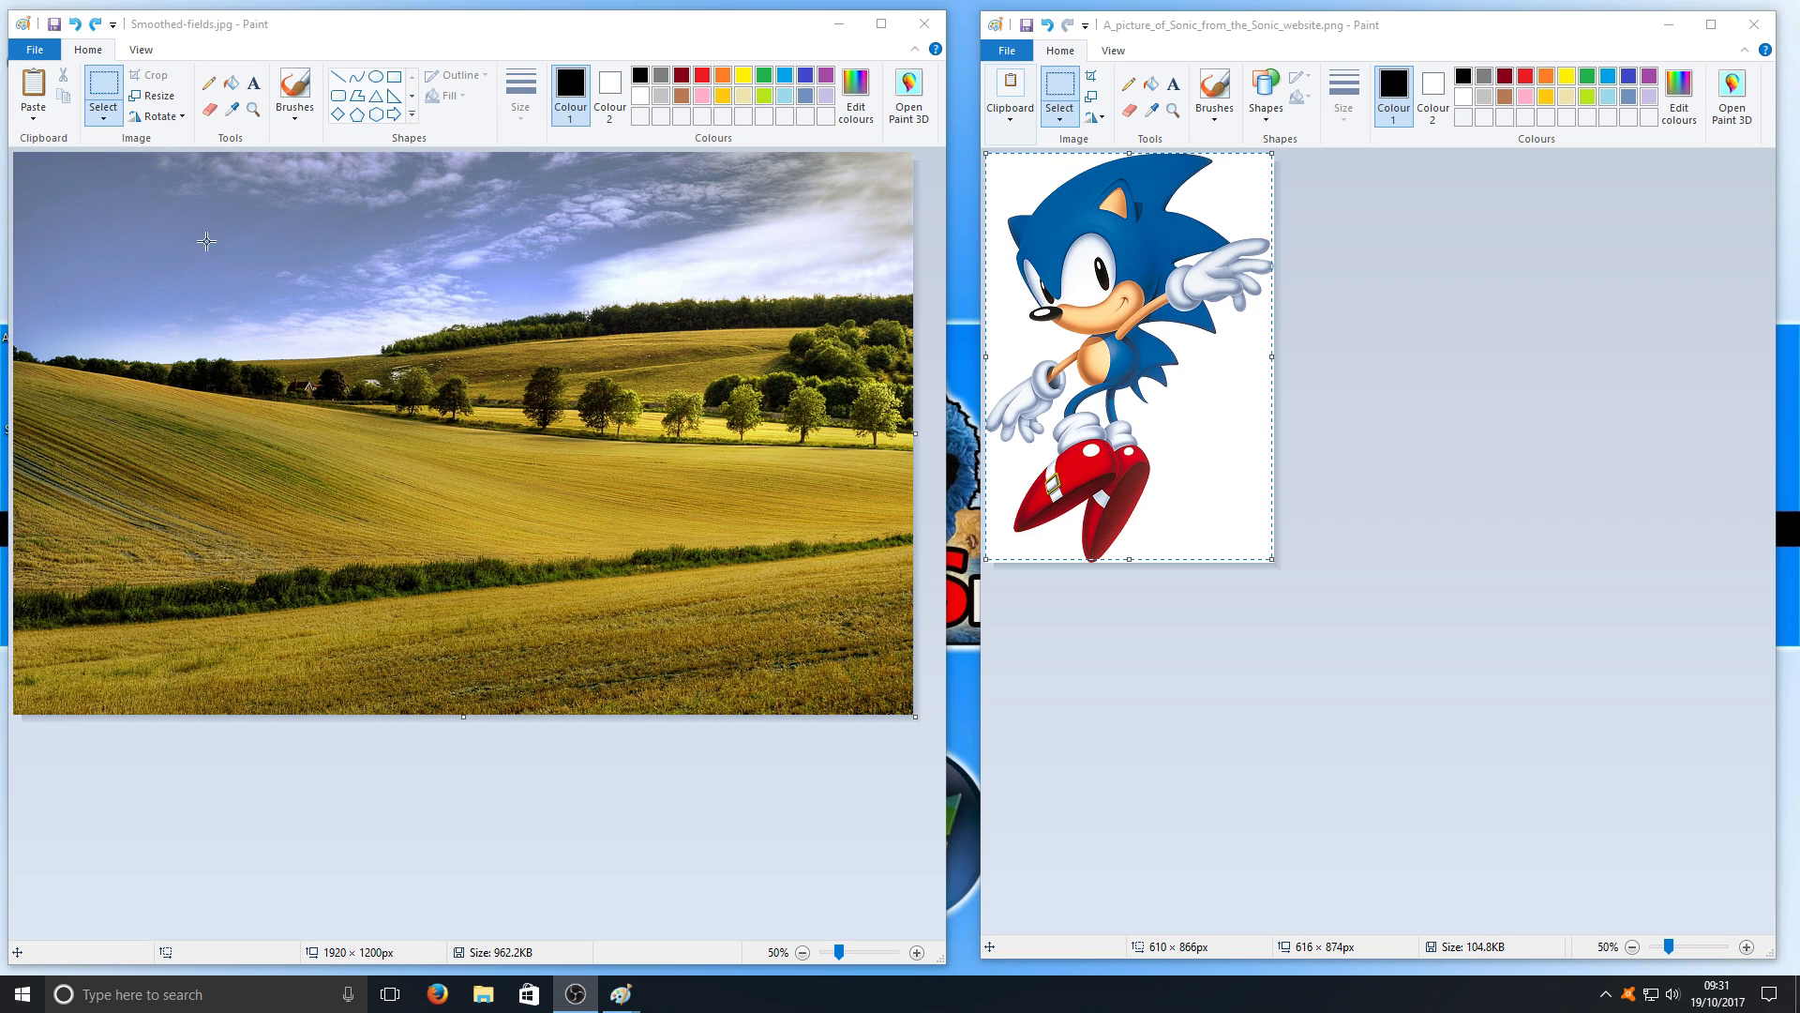
click(502, 42)
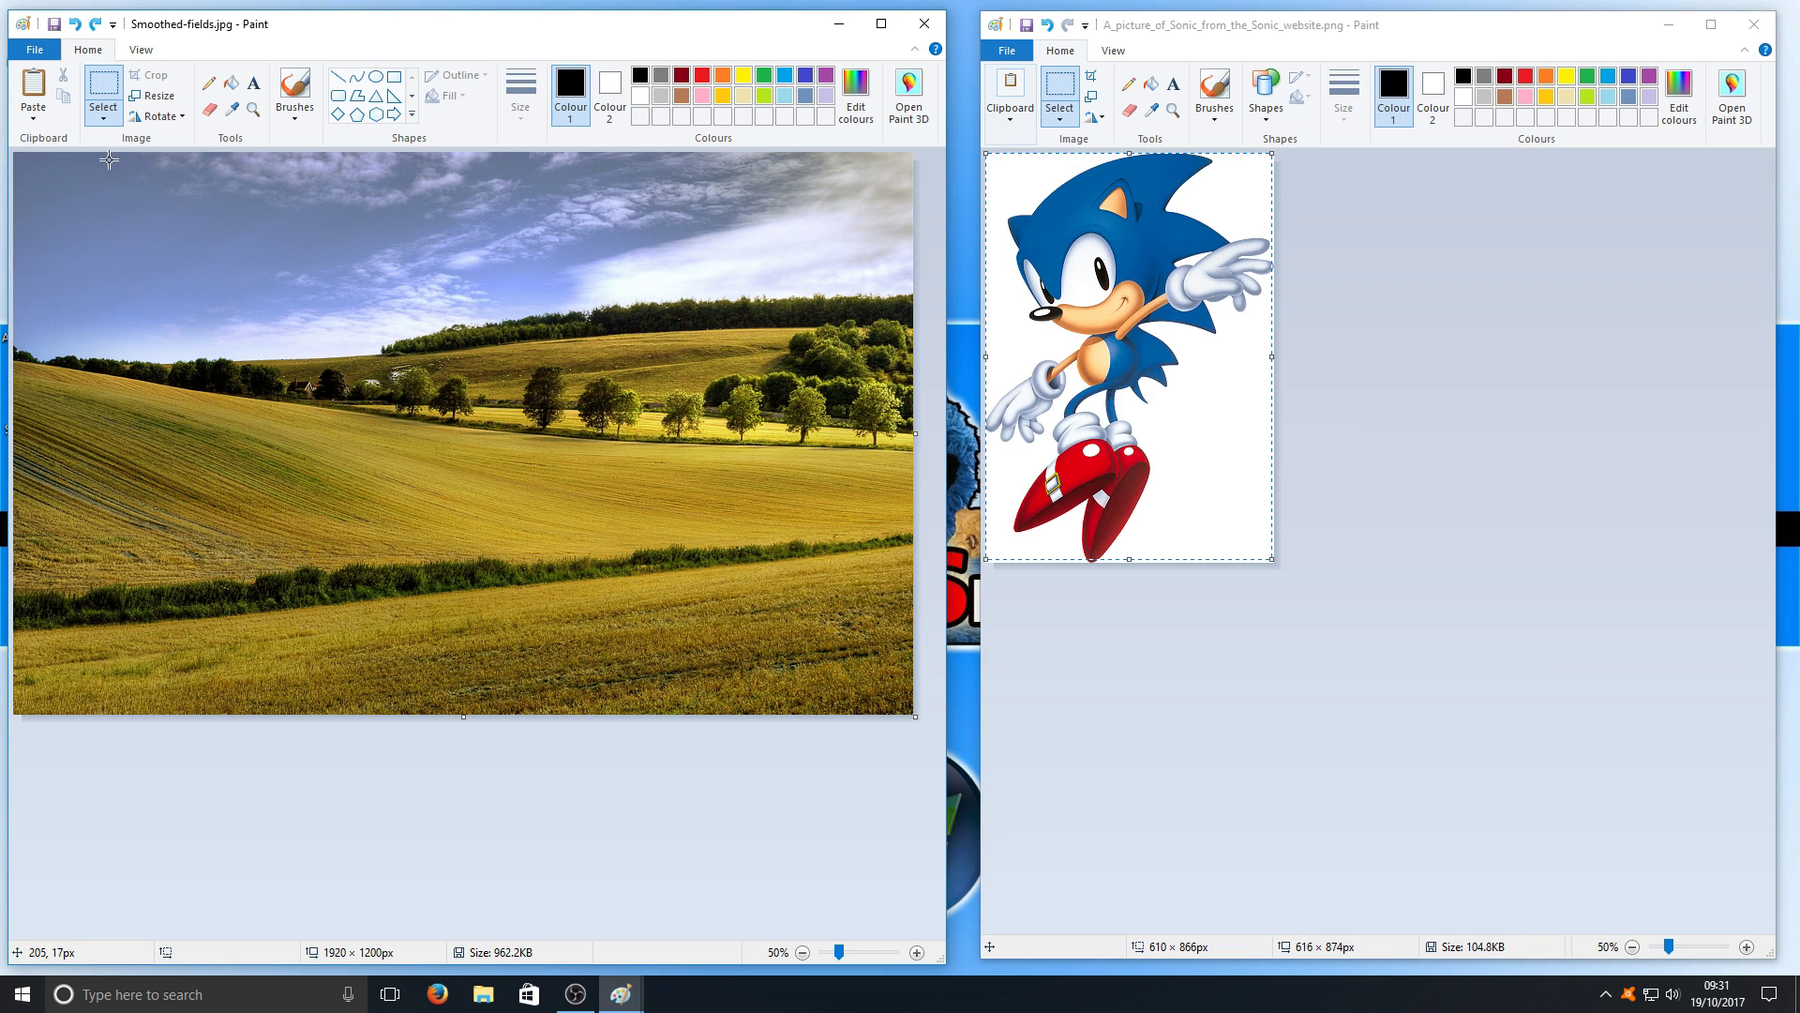
click(103, 118)
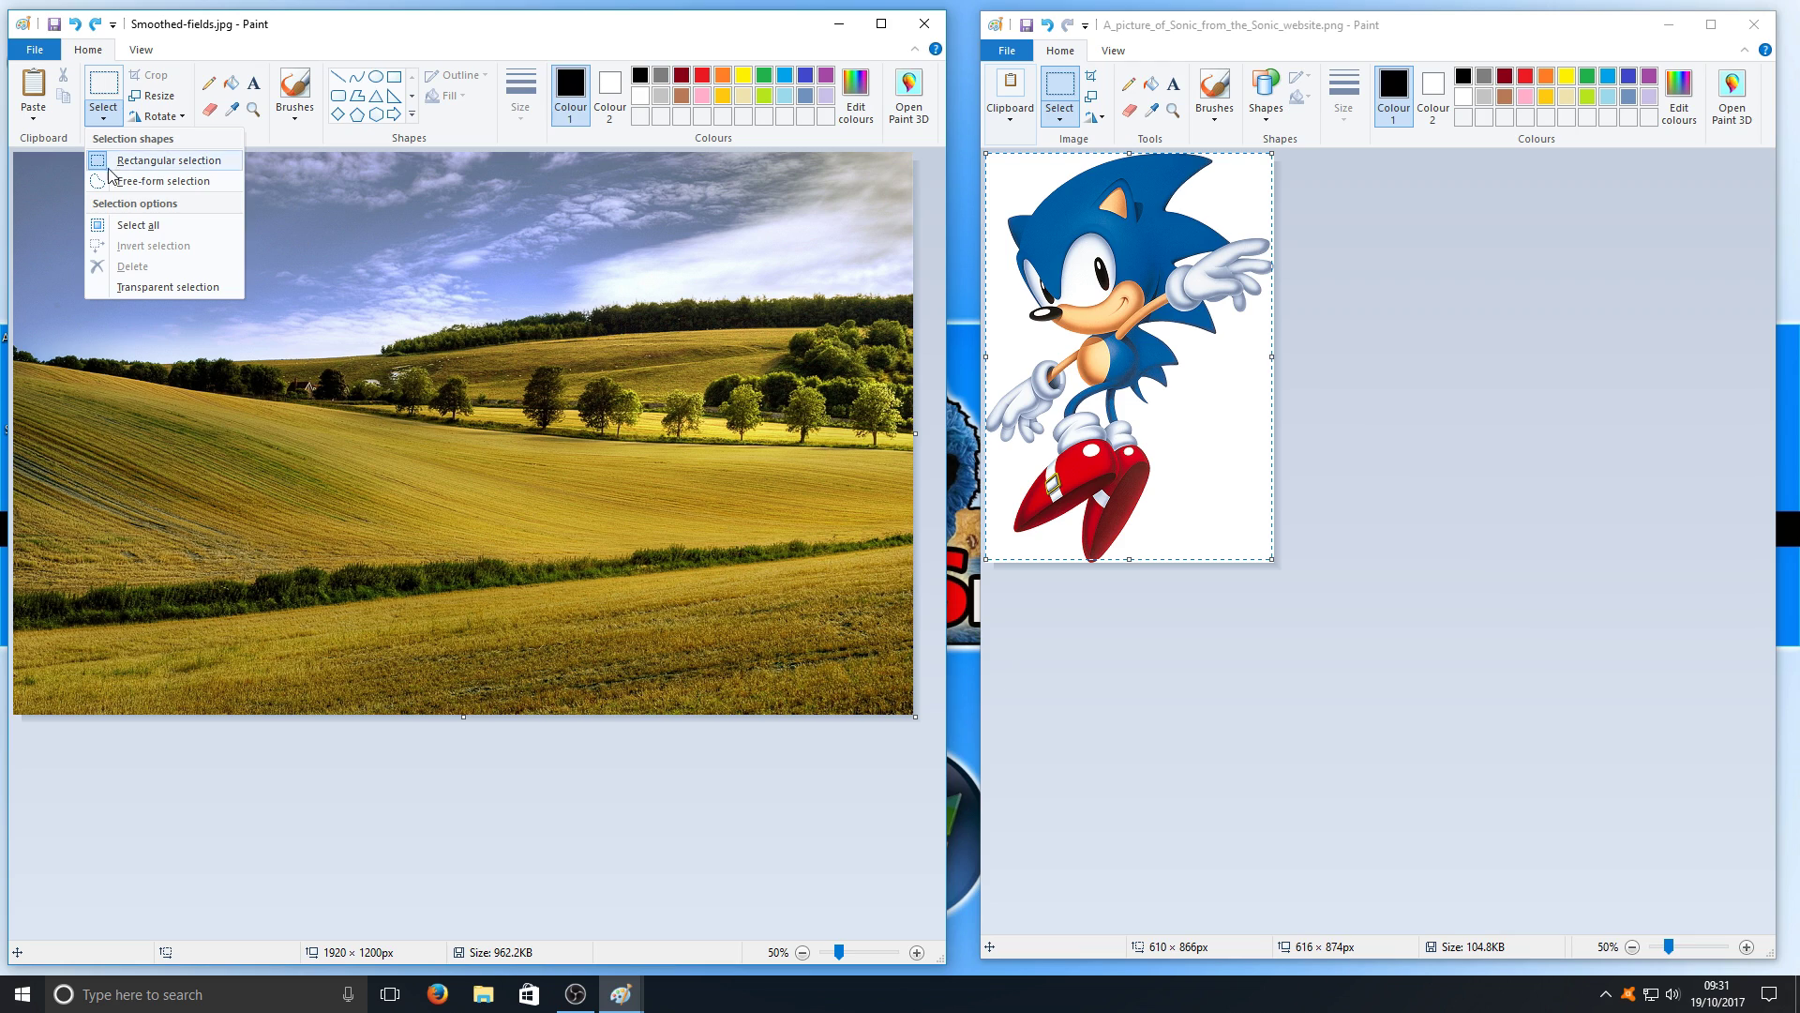
click(163, 291)
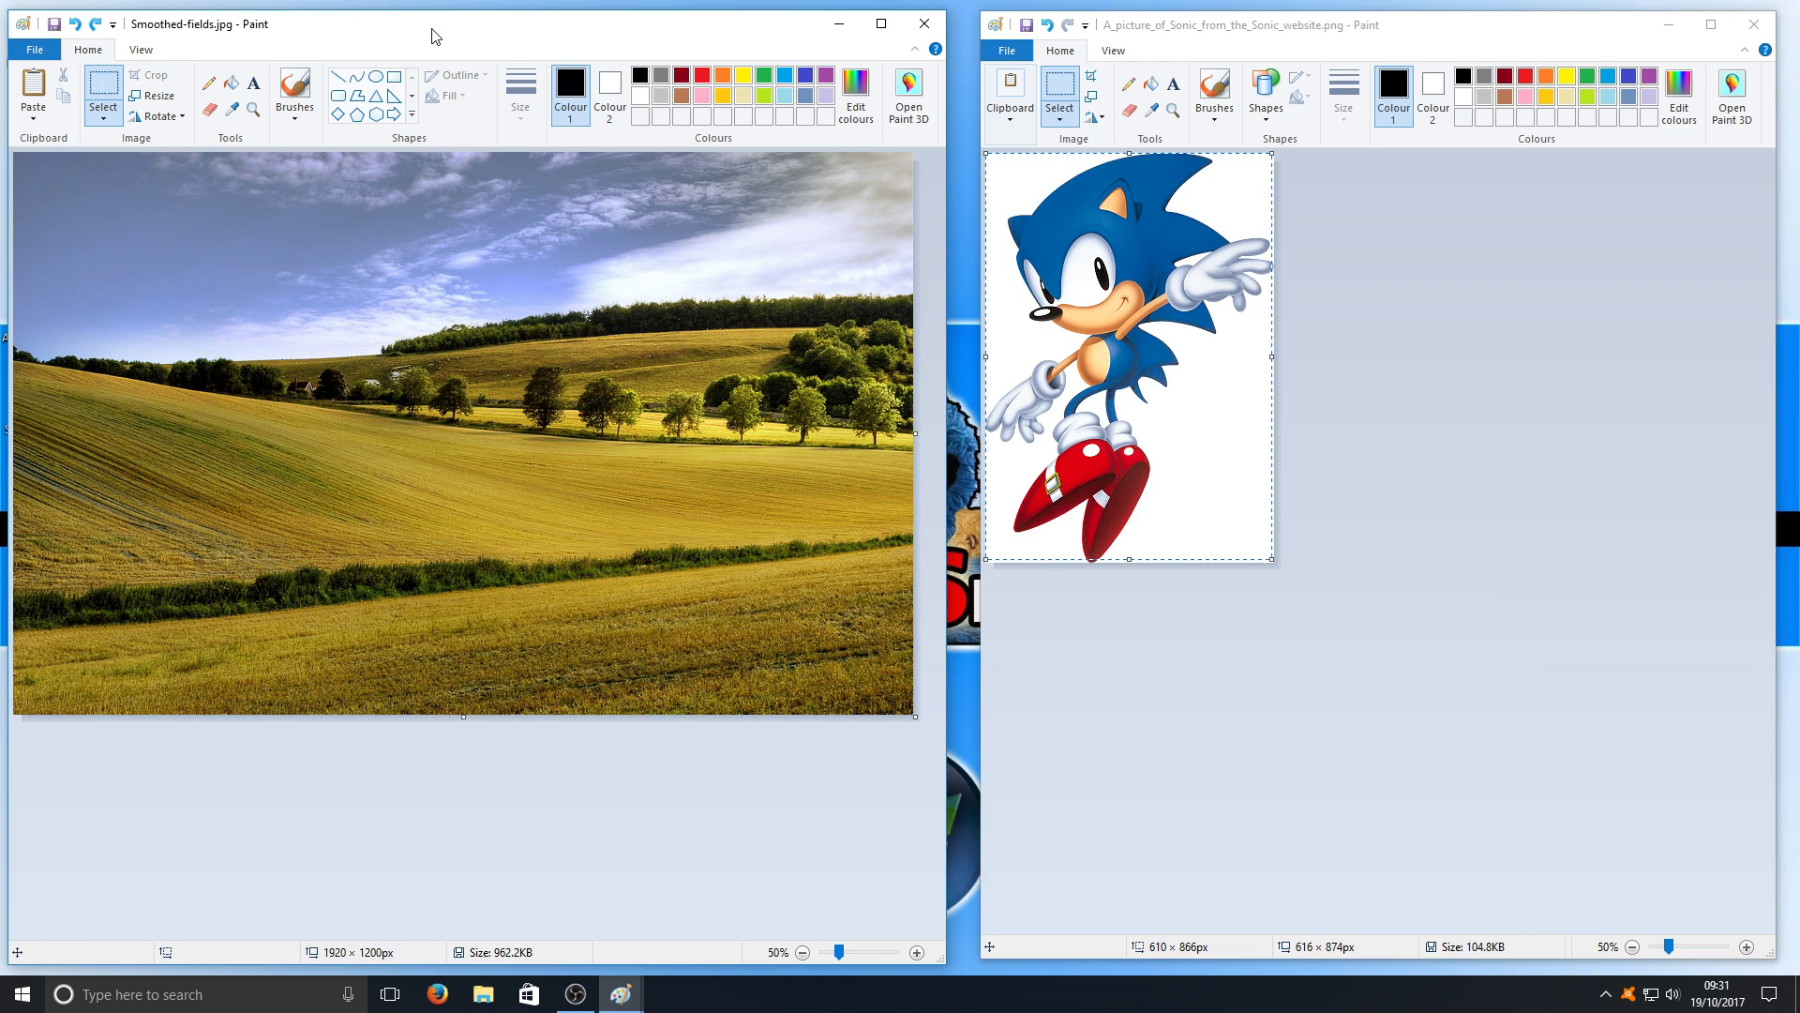
Step: Paste Sonic into the fields photo and drag him over the right-hand fields
key(ctrl+v)
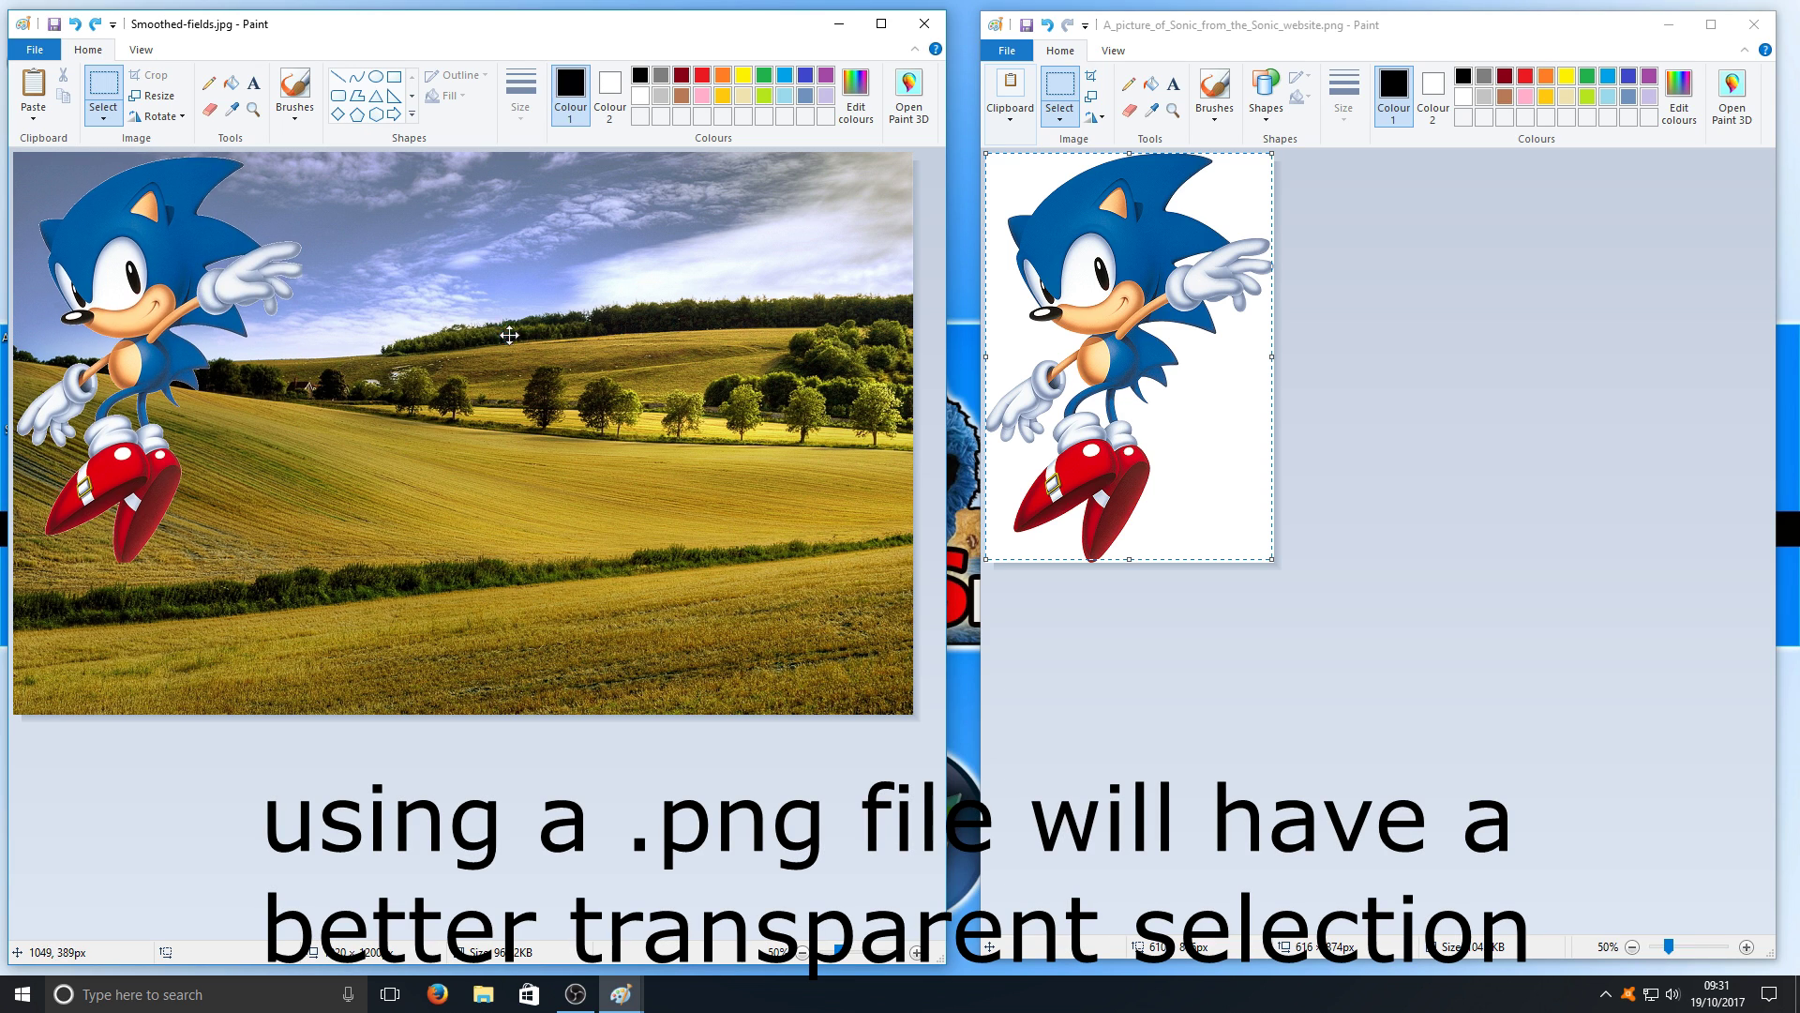
drag(197, 291, 787, 433)
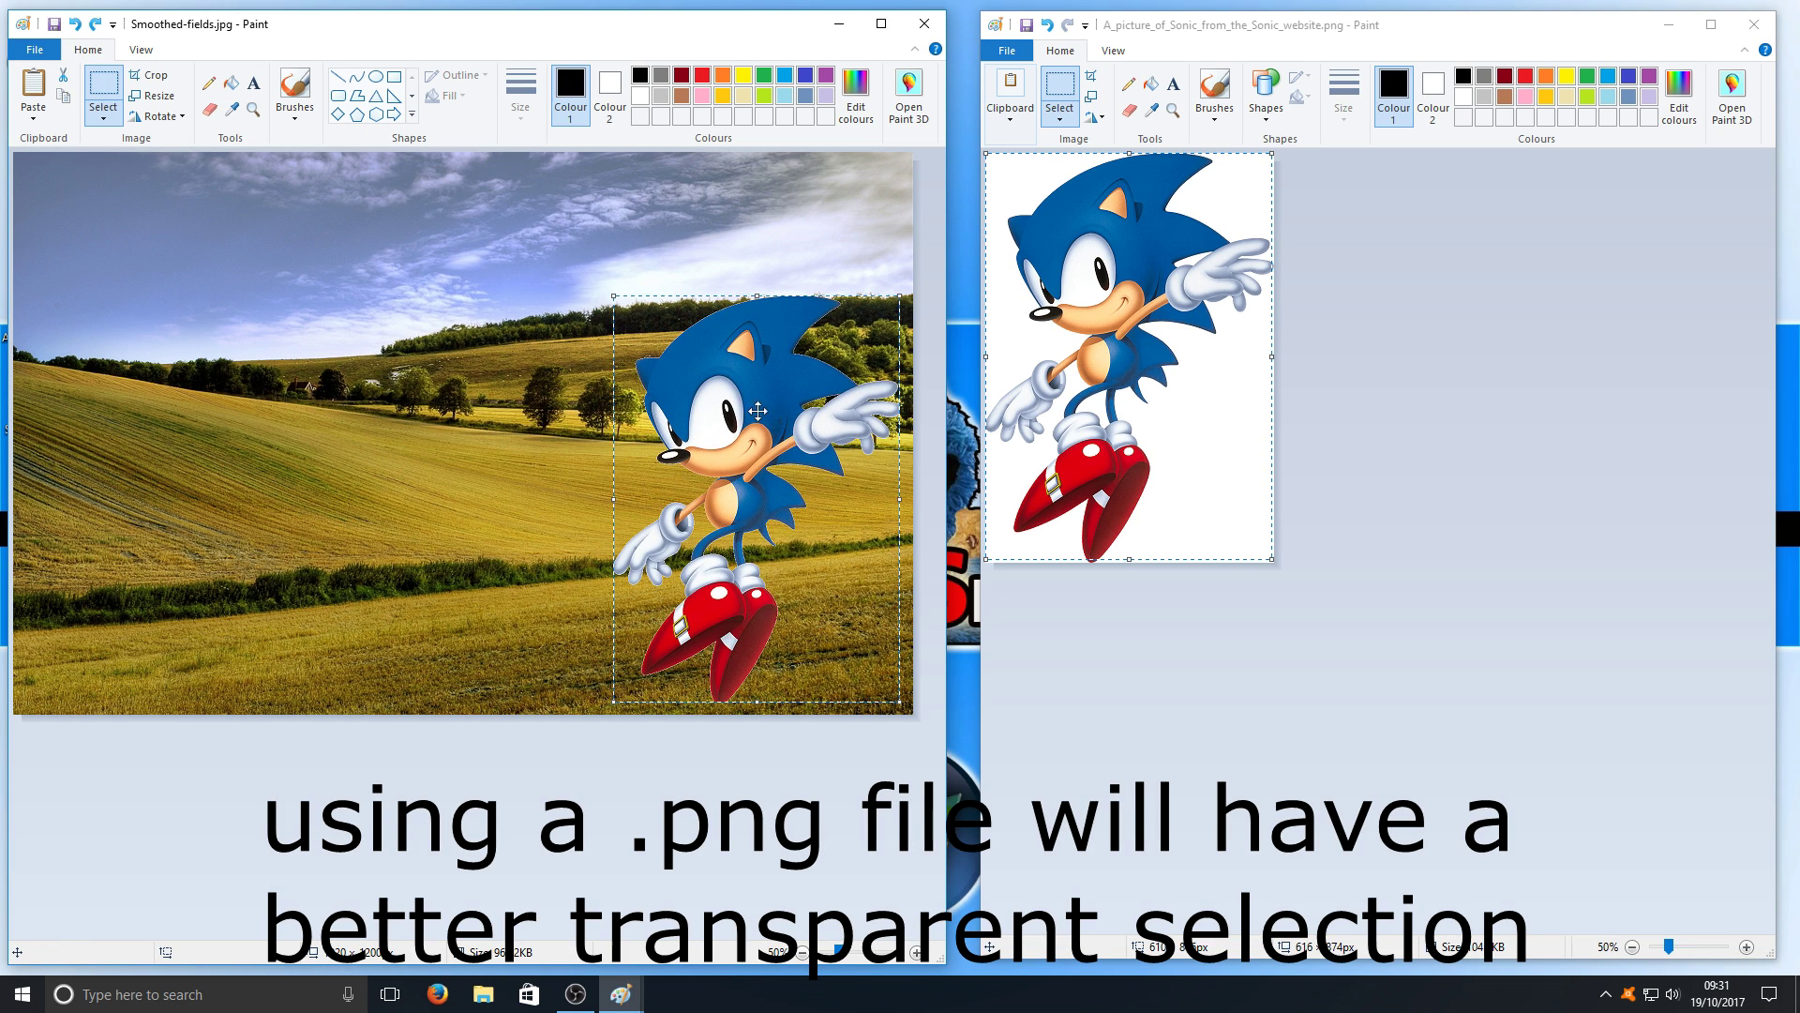